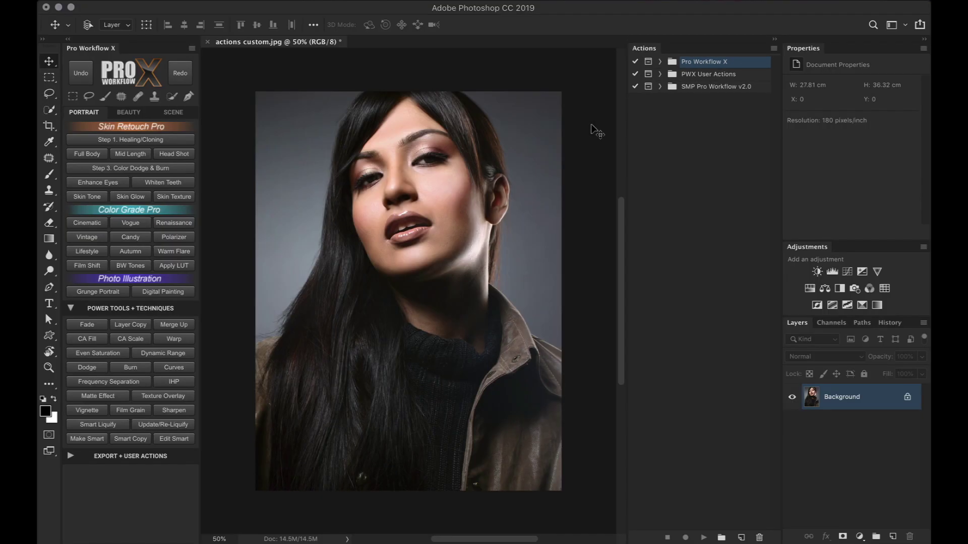
- Run the A1 user action from User Actions to add an Auto Fix Levels layer with mask
{"action": "left_click", "coordinate": [187, 309]}
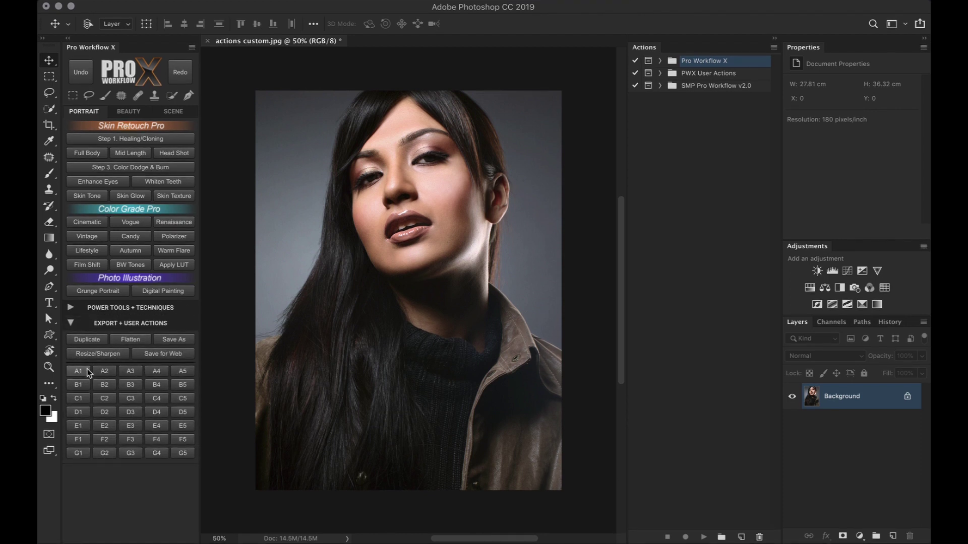
{"action": "left_click", "coordinate": [87, 372]}
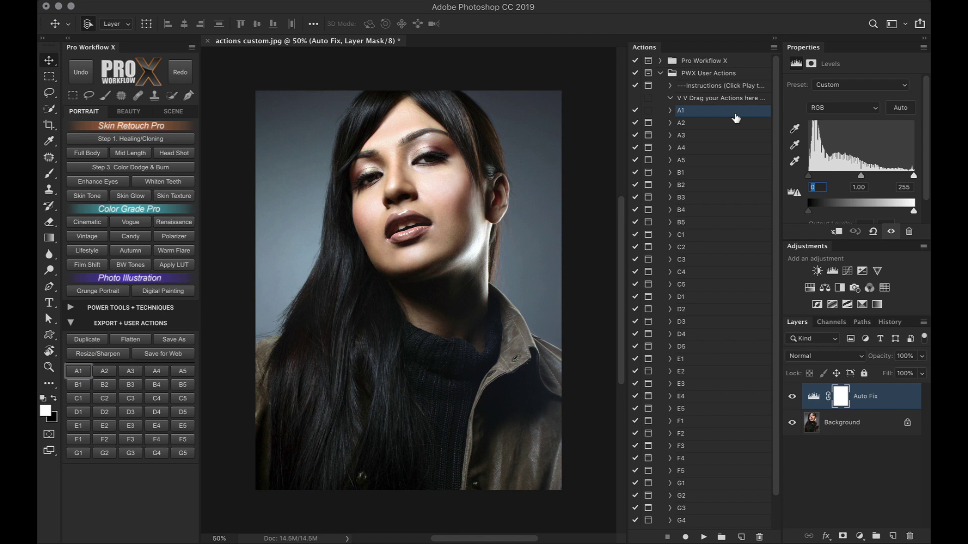
- Apply Matte Effect from Power Tools, then hide and reshow its group to compare
{"action": "left_click", "coordinate": [192, 308]}
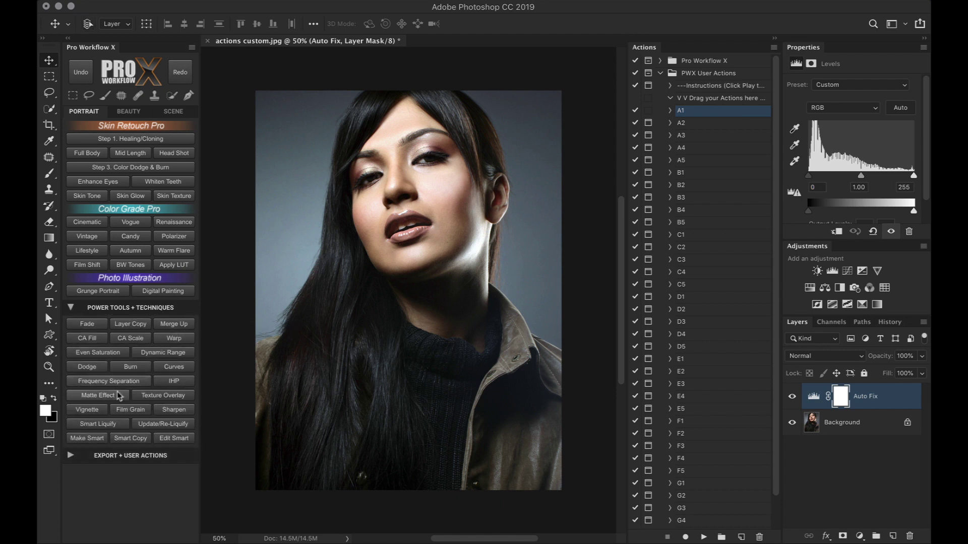
{"action": "left_click", "coordinate": [119, 396]}
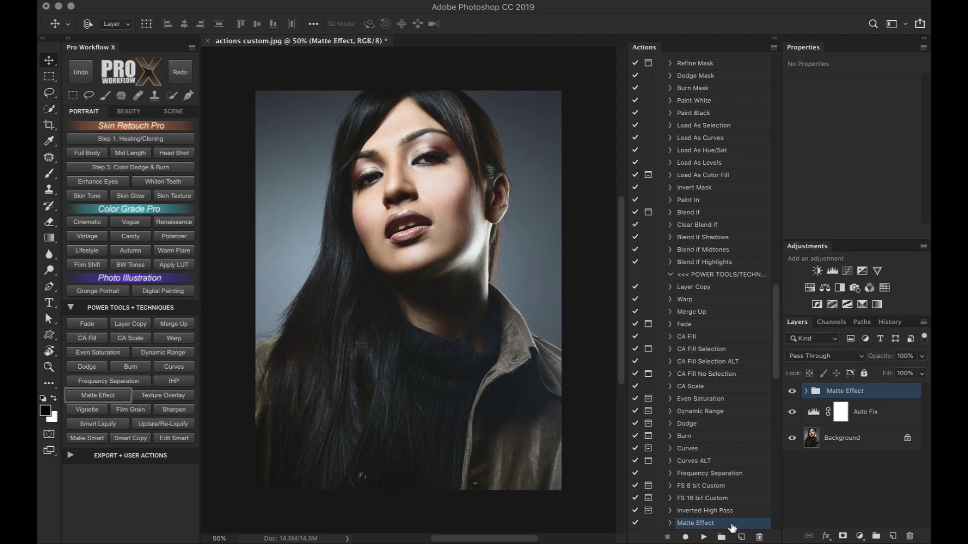
{"action": "left_click", "coordinate": [791, 391]}
{"action": "left_click", "coordinate": [791, 392]}
- Clear the added layers and expand then collapse the Matte Effect action's steps
{"action": "left_click_drag", "start_coordinate": [773, 340], "coordinate": [773, 392]}
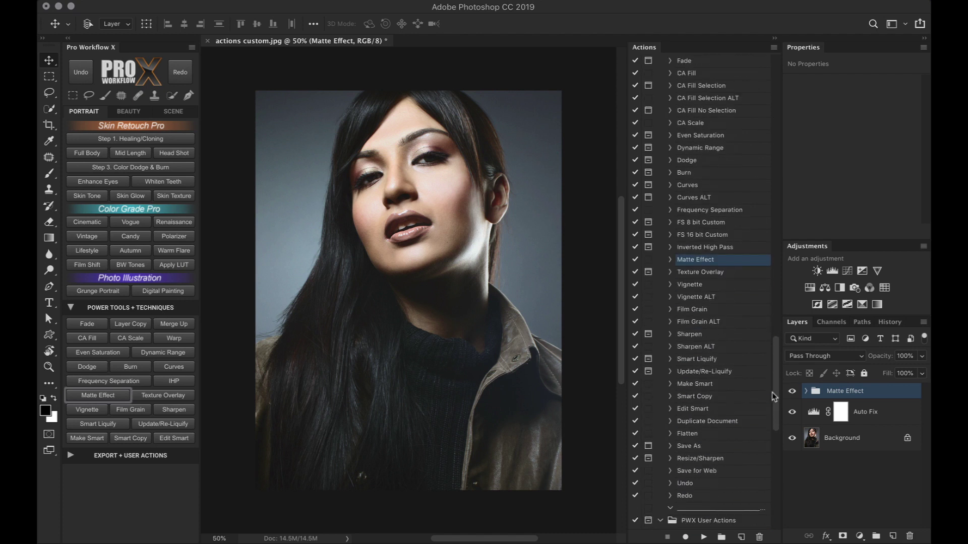
{"action": "left_click", "coordinate": [670, 260]}
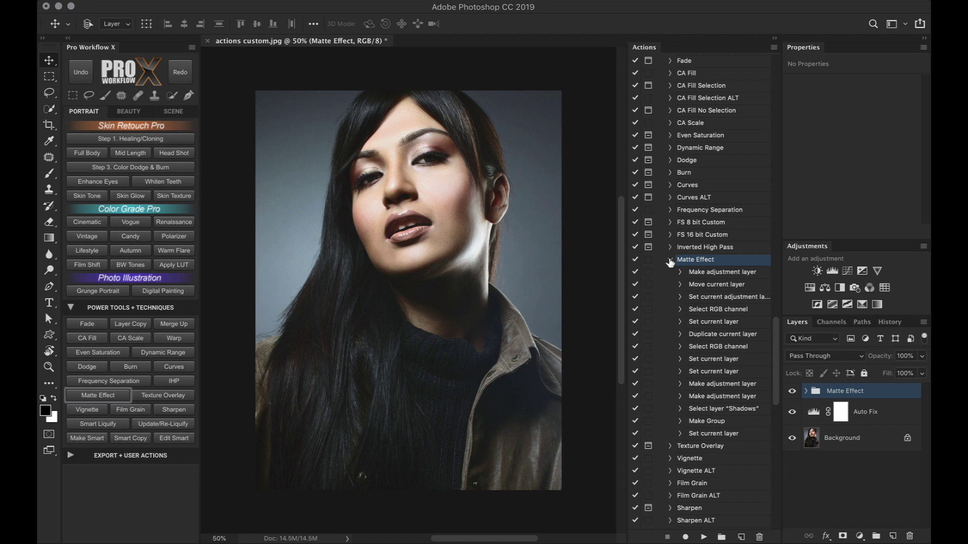
{"action": "left_click", "coordinate": [670, 260]}
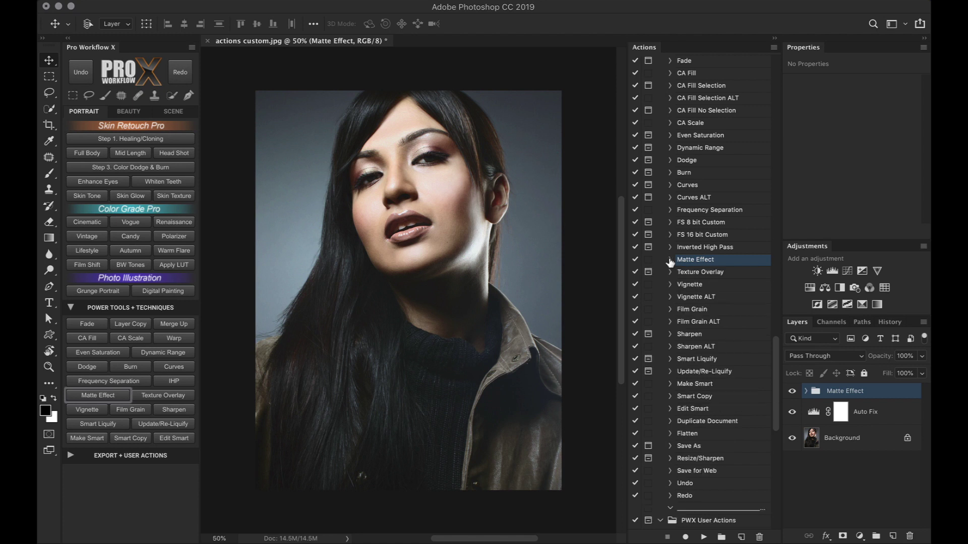
- Try renaming the Matte Effect action with 'Alt', then revert it to Matte Effect
{"action": "double_click", "coordinate": [715, 260]}
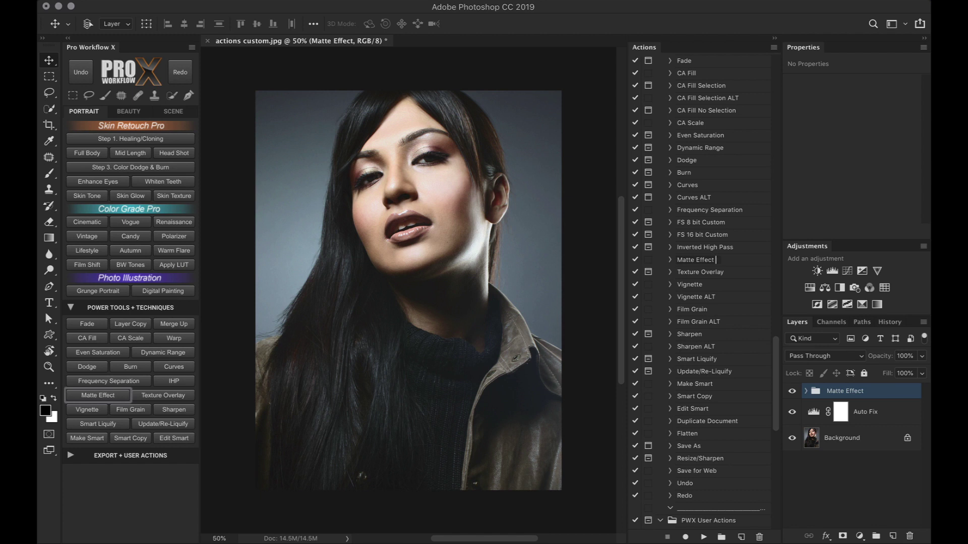
{"action": "type", "text": "Alt"}
{"action": "key", "text": "BackSpace"}
{"action": "key", "text": "BackSpace"}
{"action": "key", "text": "BackSpace"}
{"action": "key", "text": "BackSpace"}
{"action": "key", "text": "Return"}
{"action": "key", "text": "F12"}
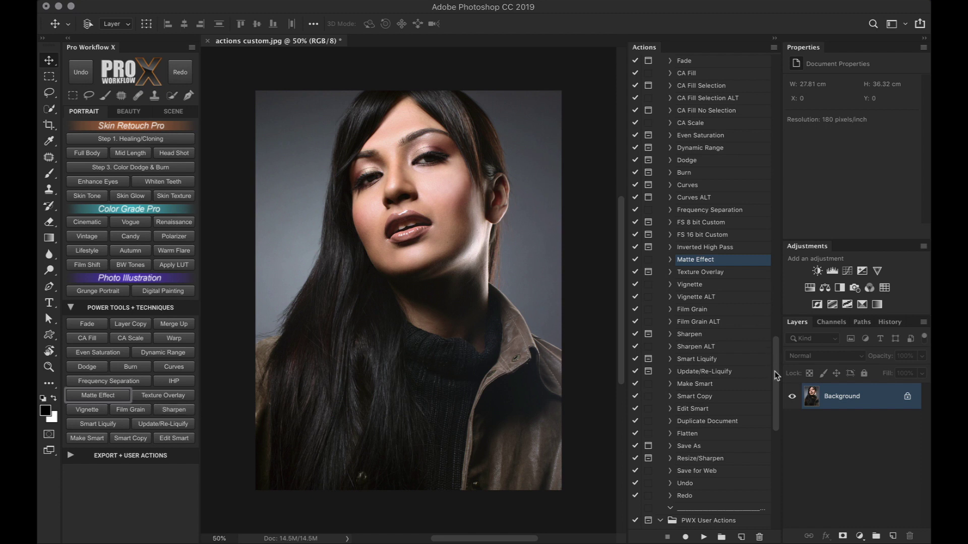
- Select the BW Tones action and run it from the Pro Workflow X panel
{"action": "left_click_drag", "start_coordinate": [774, 371], "coordinate": [769, 104]}
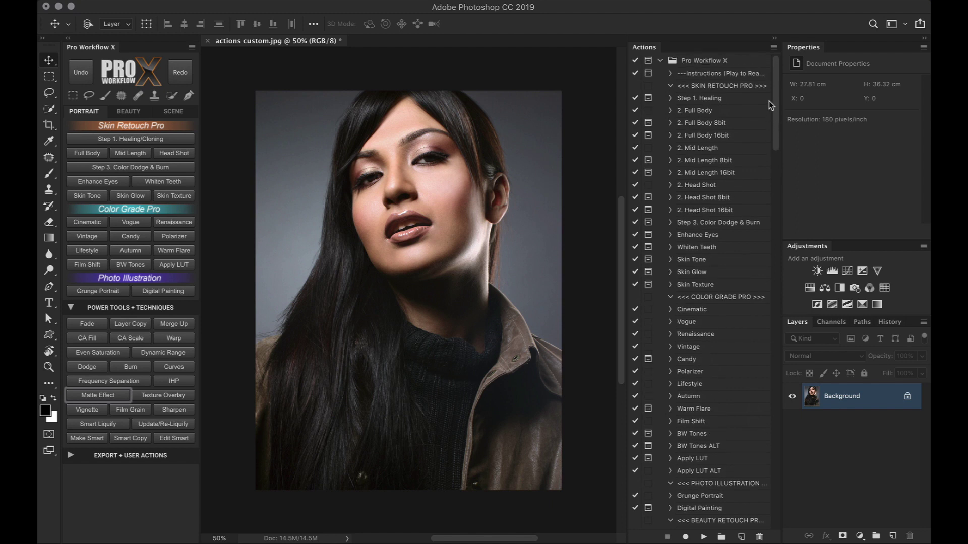
{"action": "scroll", "coordinate": [746, 250], "scroll_direction": "down", "scroll_amount": 5}
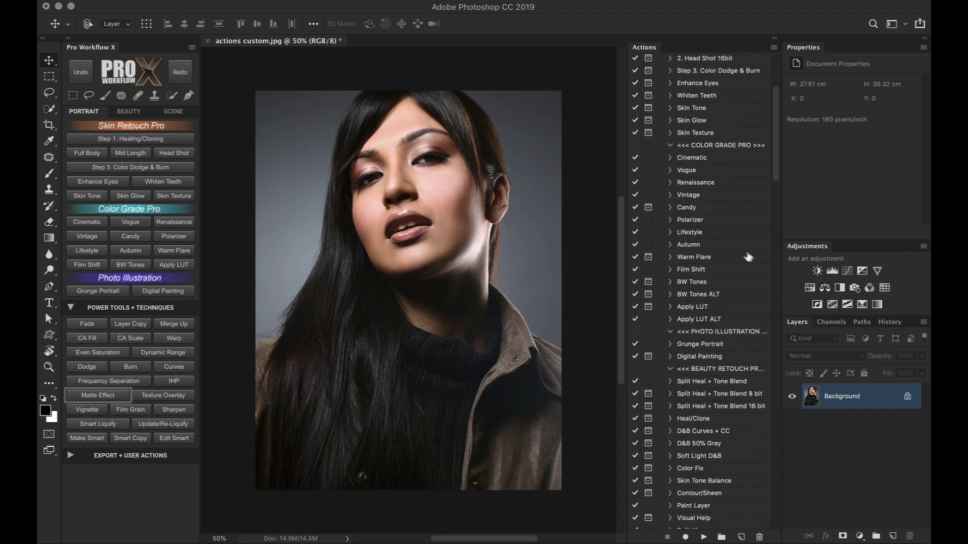
{"action": "left_click", "coordinate": [730, 285]}
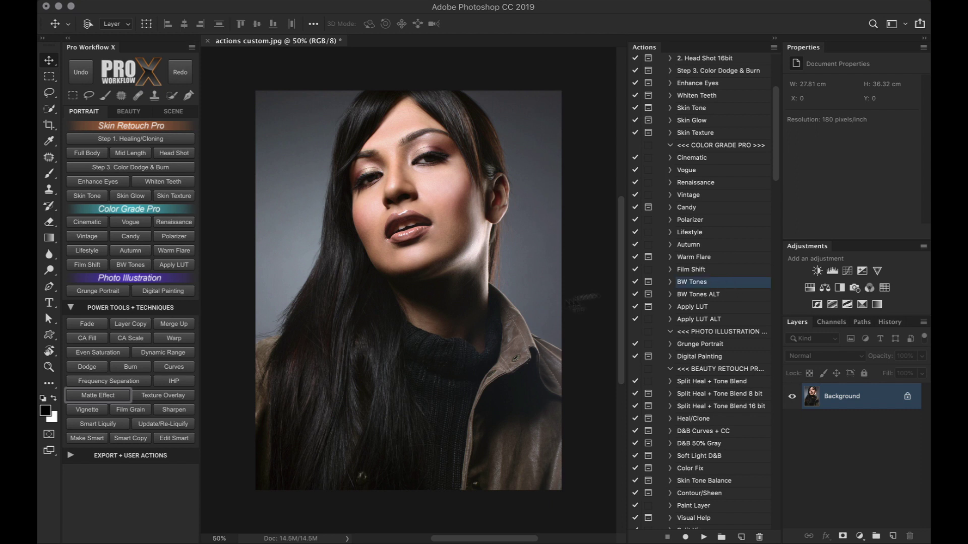
{"action": "left_click", "coordinate": [132, 265]}
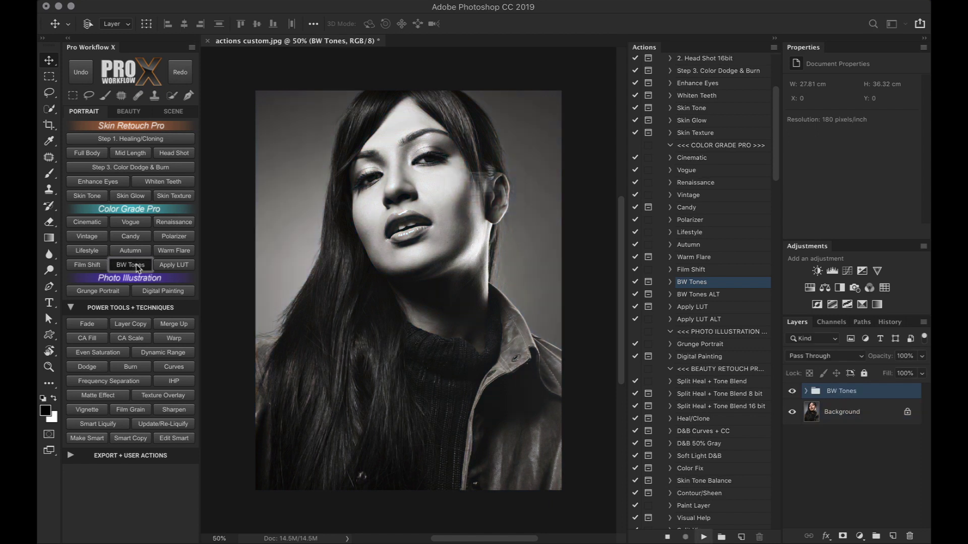
- Raise BW Dynamic Range opacity to 70% and set the Black & White Reds to 63
{"action": "left_click", "coordinate": [592, 260]}
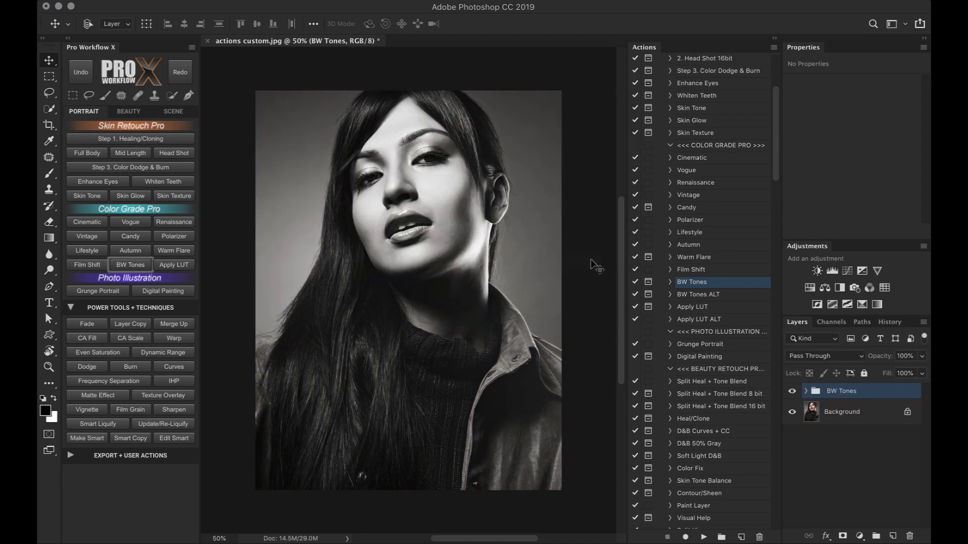
{"action": "left_click", "coordinate": [806, 392]}
{"action": "left_click", "coordinate": [846, 515]}
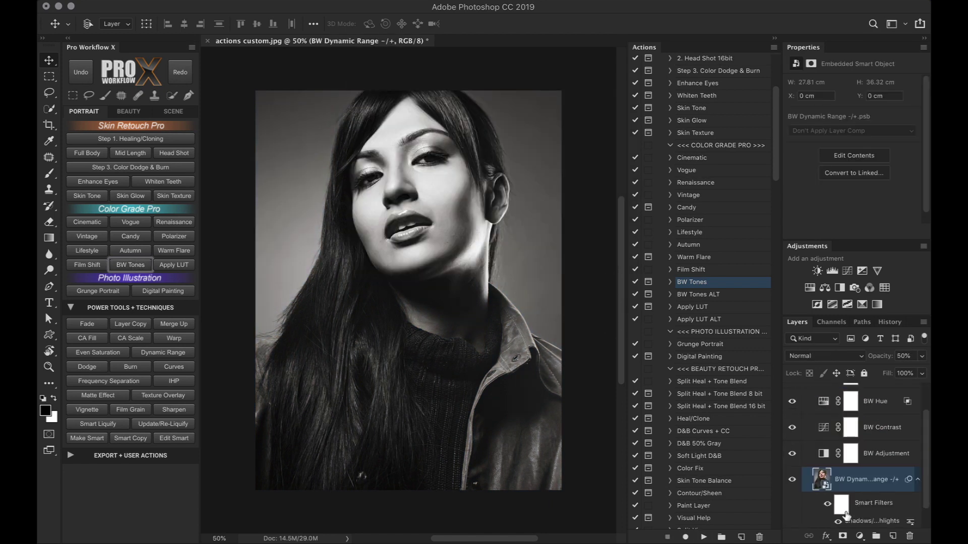
{"action": "mouse_move", "coordinate": [876, 359]}
{"action": "left_mouse_down"}
{"action": "mouse_move", "coordinate": [836, 361]}
{"action": "mouse_move", "coordinate": [879, 363]}
{"action": "mouse_move", "coordinate": [871, 363]}
{"action": "left_mouse_up"}
{"action": "left_click", "coordinate": [823, 453]}
{"action": "left_click_drag", "start_coordinate": [848, 130], "coordinate": [837, 155]}
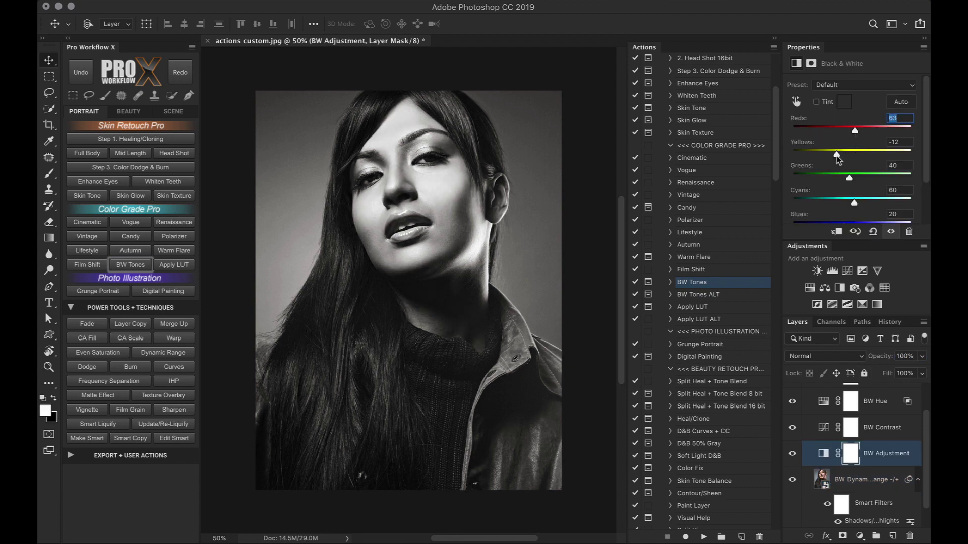
- Halve BW Contrast opacity, shift BW Hue to +26, and hide the BW Hue layer
{"action": "left_click", "coordinate": [824, 432]}
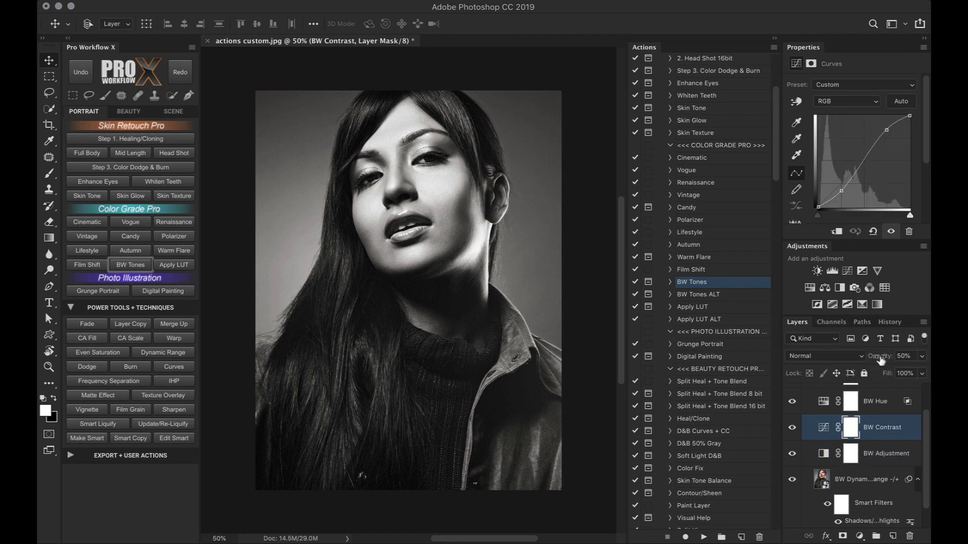
{"action": "mouse_move", "coordinate": [881, 359]}
{"action": "left_mouse_down"}
{"action": "mouse_move", "coordinate": [856, 359]}
{"action": "mouse_move", "coordinate": [871, 358]}
{"action": "left_mouse_up"}
{"action": "left_click", "coordinate": [823, 404]}
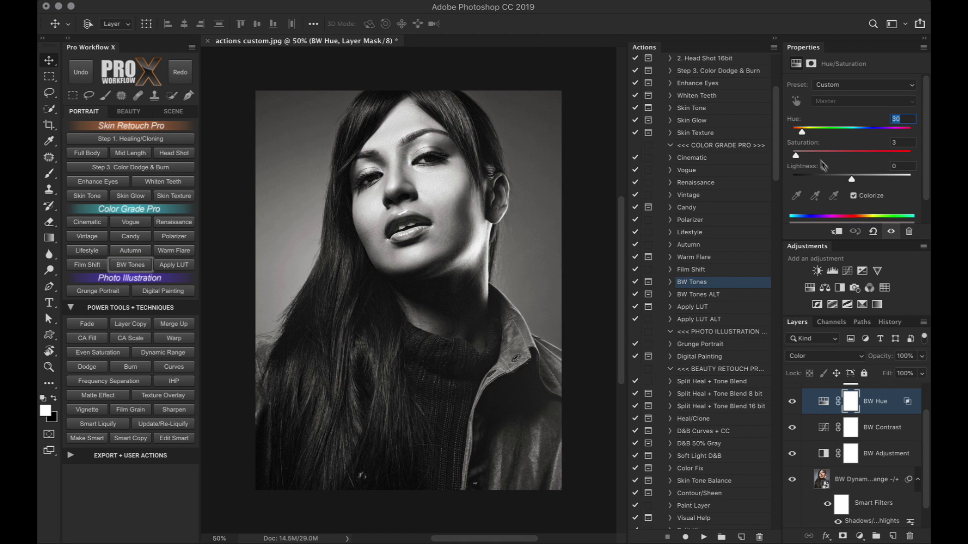
{"action": "mouse_move", "coordinate": [801, 131]}
{"action": "left_mouse_down"}
{"action": "mouse_move", "coordinate": [896, 133]}
{"action": "mouse_move", "coordinate": [800, 137]}
{"action": "left_mouse_up"}
{"action": "left_click", "coordinate": [792, 402]}
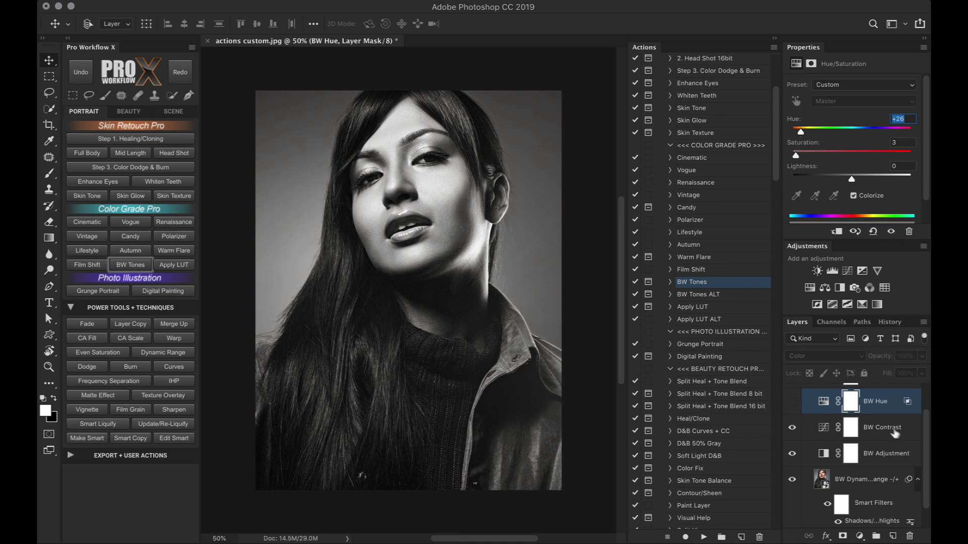
{"action": "left_click_drag", "start_coordinate": [927, 446], "coordinate": [927, 425]}
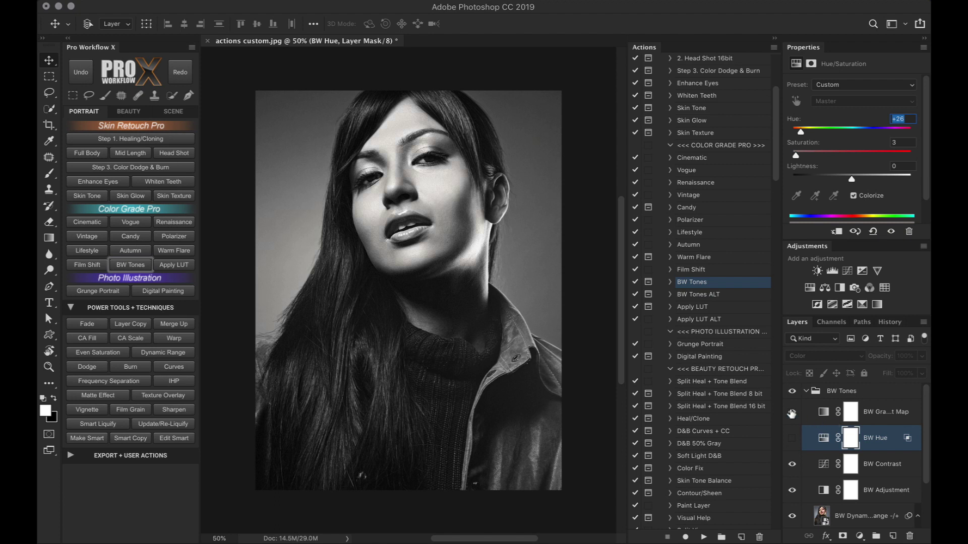
- Load Photographic Toning gradients, try Sepia-Blue 1, Gold-Selenium 2, Gold-Blue, then apply Cobalt-Iron 2
{"action": "left_click", "coordinate": [825, 413]}
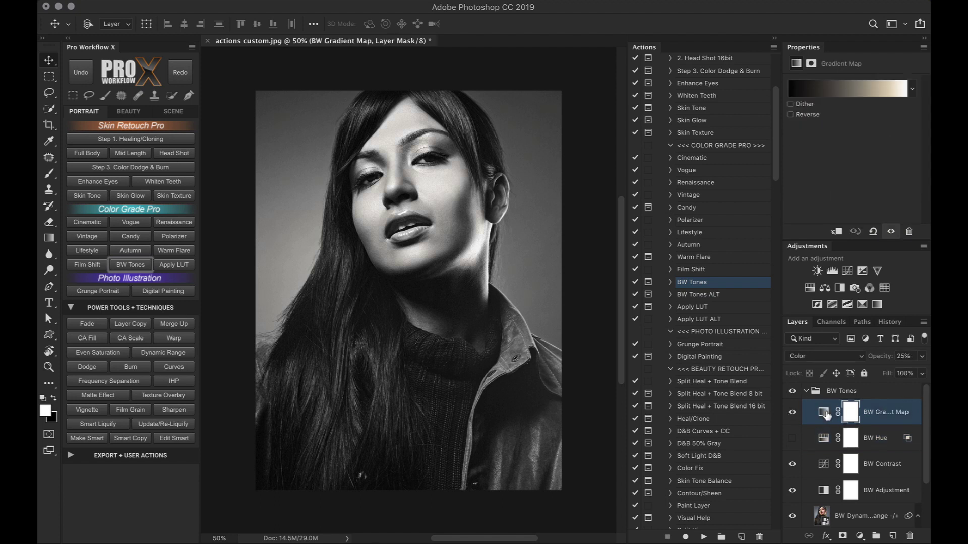
{"action": "left_click", "coordinate": [863, 90]}
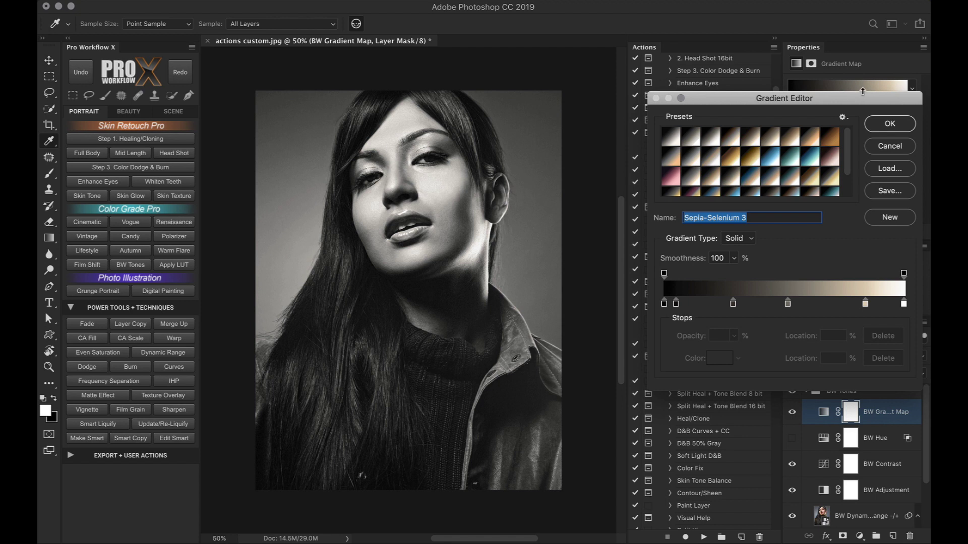
{"action": "left_click", "coordinate": [842, 118]}
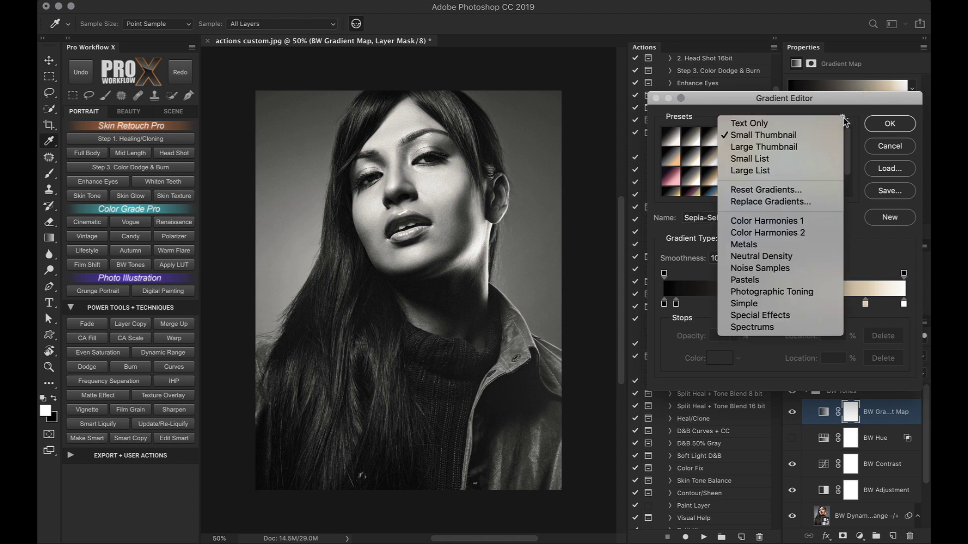
{"action": "left_click", "coordinate": [825, 295]}
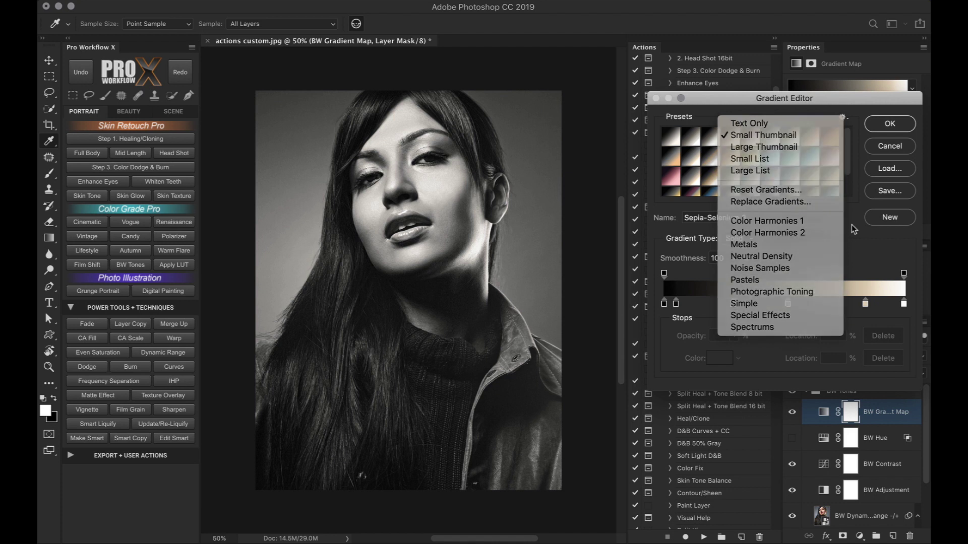
{"action": "scroll", "coordinate": [773, 161], "scroll_direction": "down", "scroll_amount": 2}
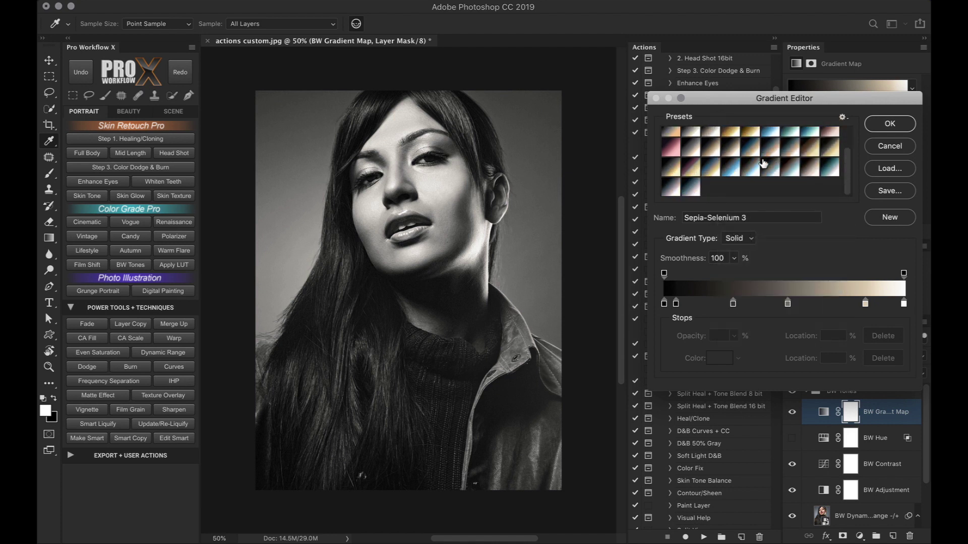
{"action": "left_click", "coordinate": [772, 155]}
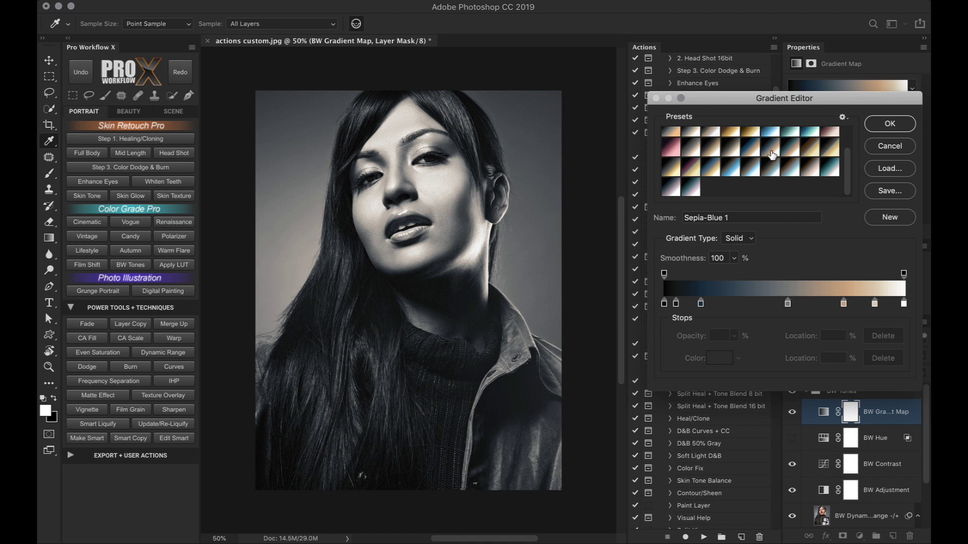
{"action": "left_click", "coordinate": [671, 172]}
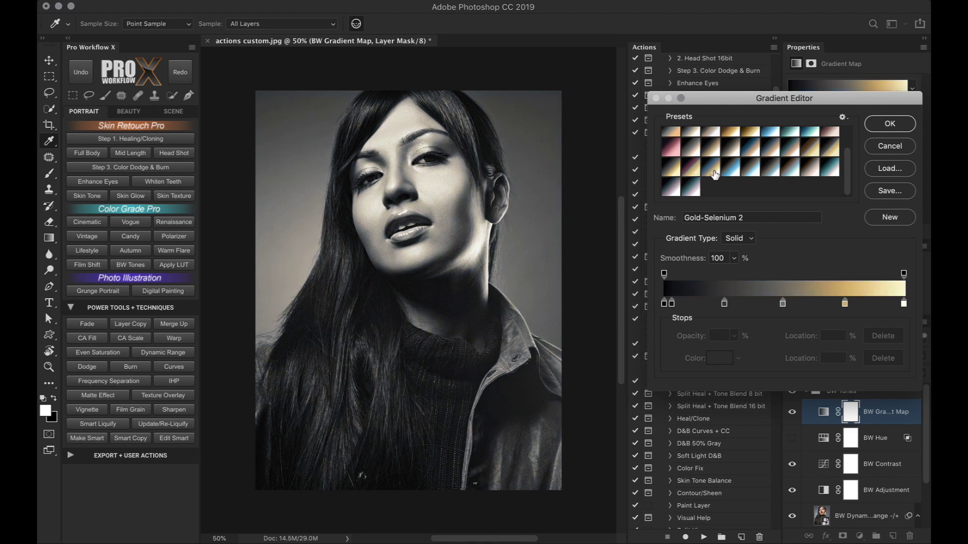
{"action": "left_click", "coordinate": [715, 172]}
{"action": "left_click", "coordinate": [675, 189]}
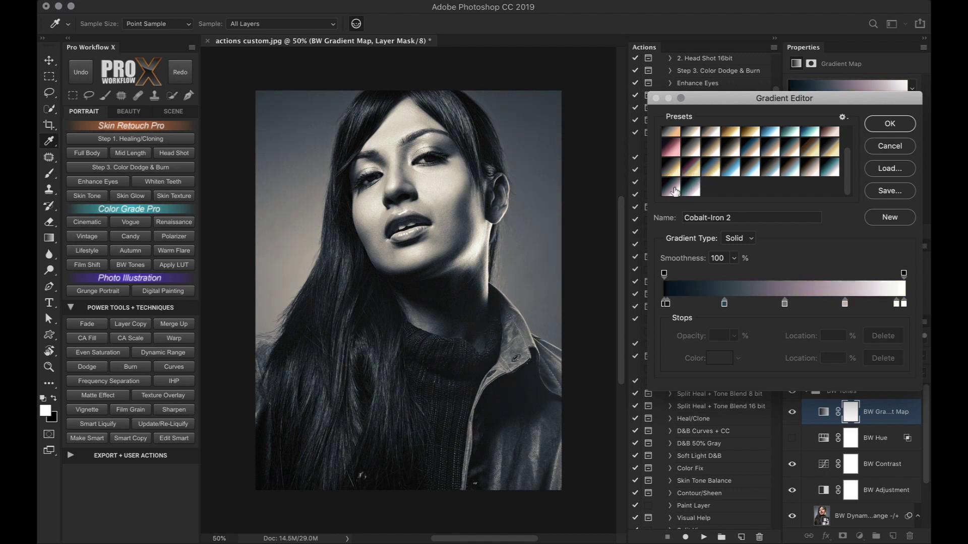
{"action": "left_click", "coordinate": [891, 125]}
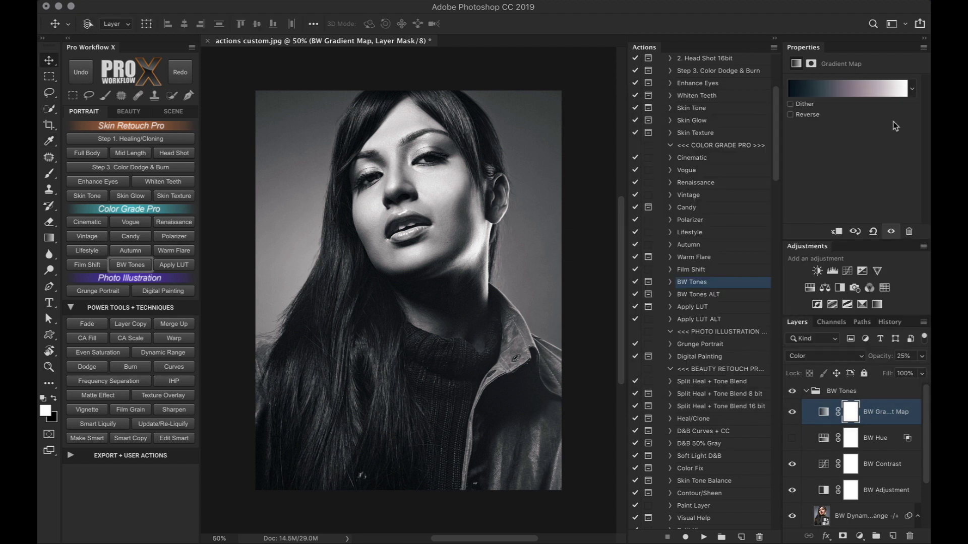
- Remove ALT from the lower BW Tones action name and append ALT to the upper one
{"action": "double_click", "coordinate": [711, 294]}
{"action": "left_click_drag", "start_coordinate": [708, 294], "coordinate": [722, 295]}
{"action": "key", "text": "BackSpace"}
{"action": "left_click", "coordinate": [702, 282]}
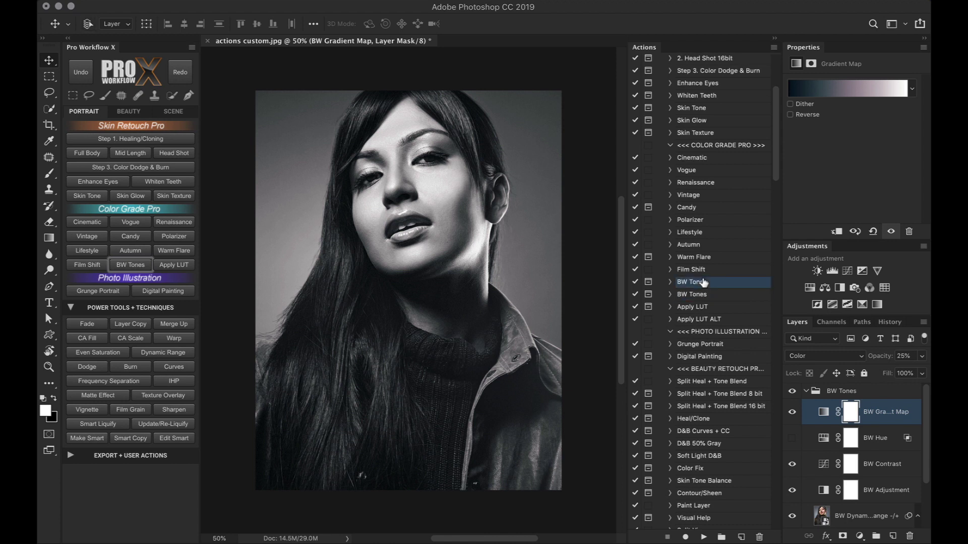
{"action": "left_click", "coordinate": [707, 282]}
{"action": "type", "text": "ALT"}
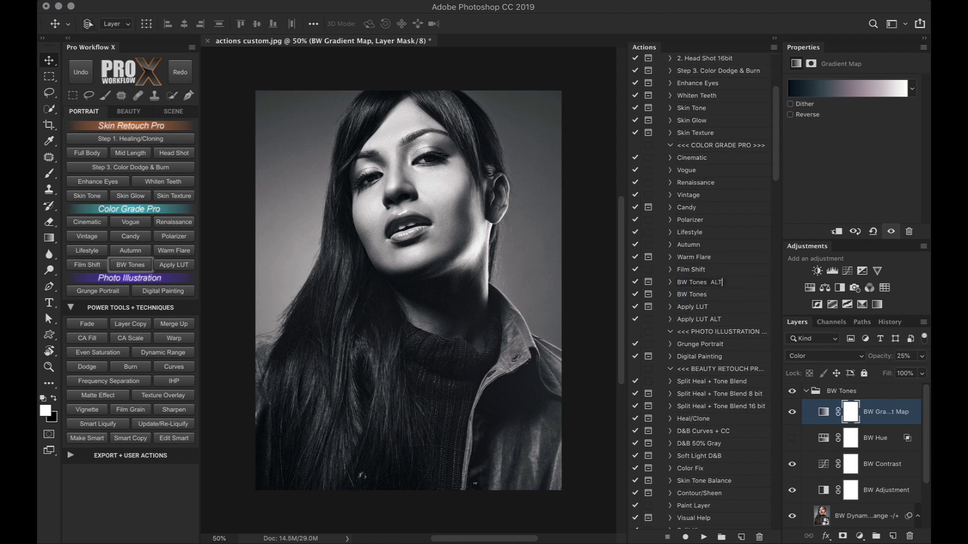
{"action": "left_click", "coordinate": [732, 284]}
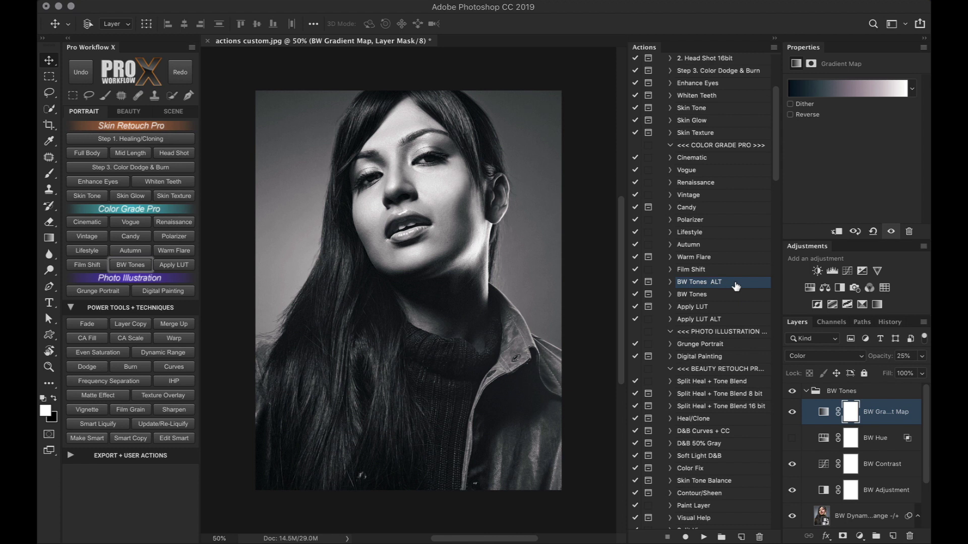
{"action": "left_click", "coordinate": [740, 308]}
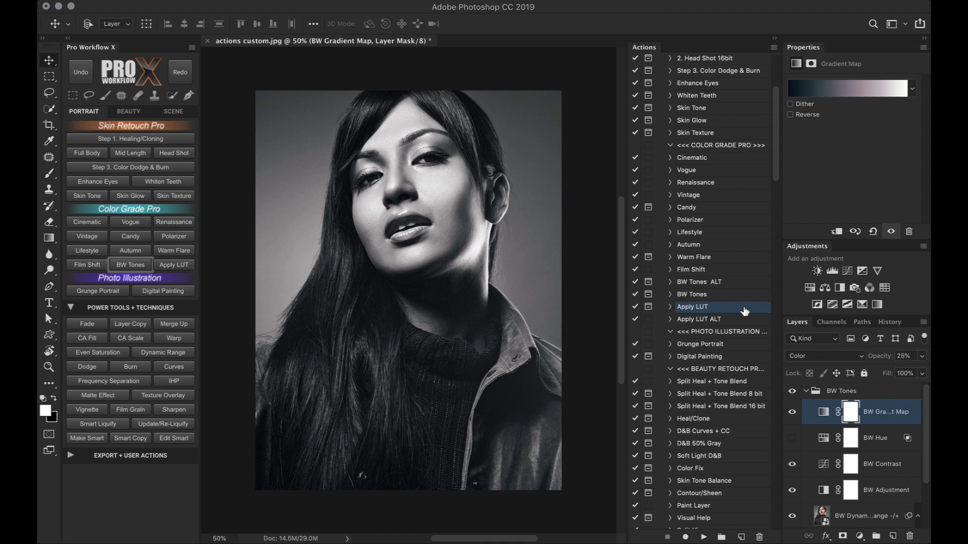
- Browse to the CA Fill Selection actions, then delete the BW Tones layer group
{"action": "scroll", "coordinate": [745, 311], "scroll_direction": "down", "scroll_amount": 10}
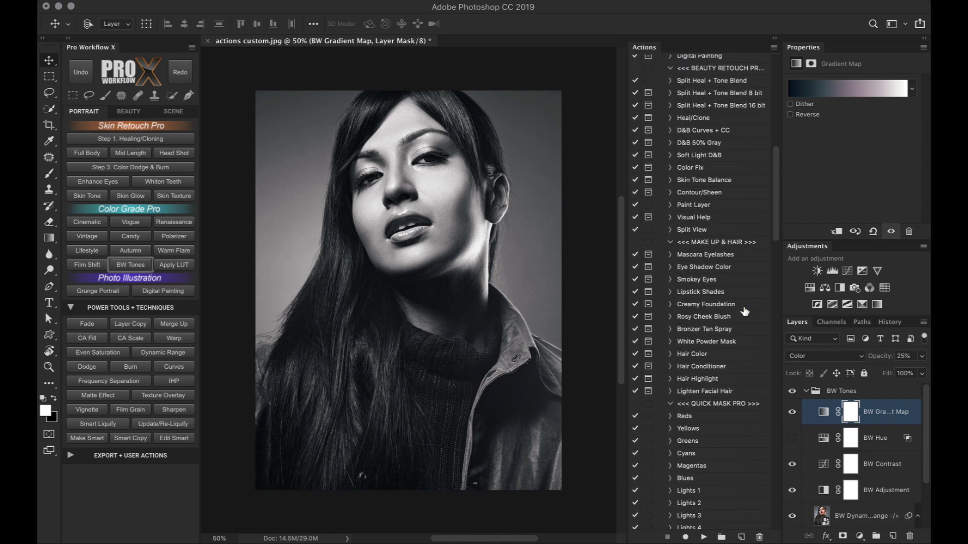
{"action": "scroll", "coordinate": [745, 311], "scroll_direction": "down", "scroll_amount": 20}
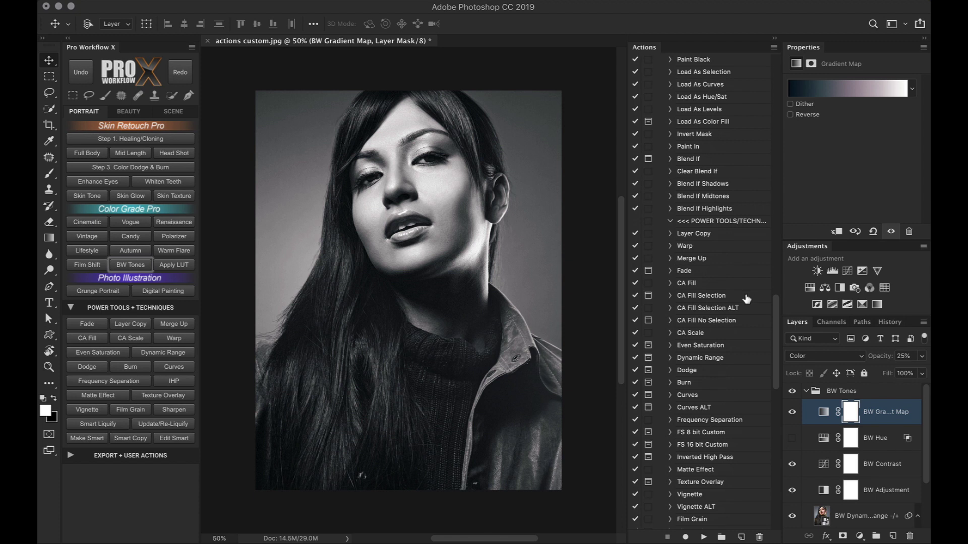
{"action": "left_click", "coordinate": [746, 299]}
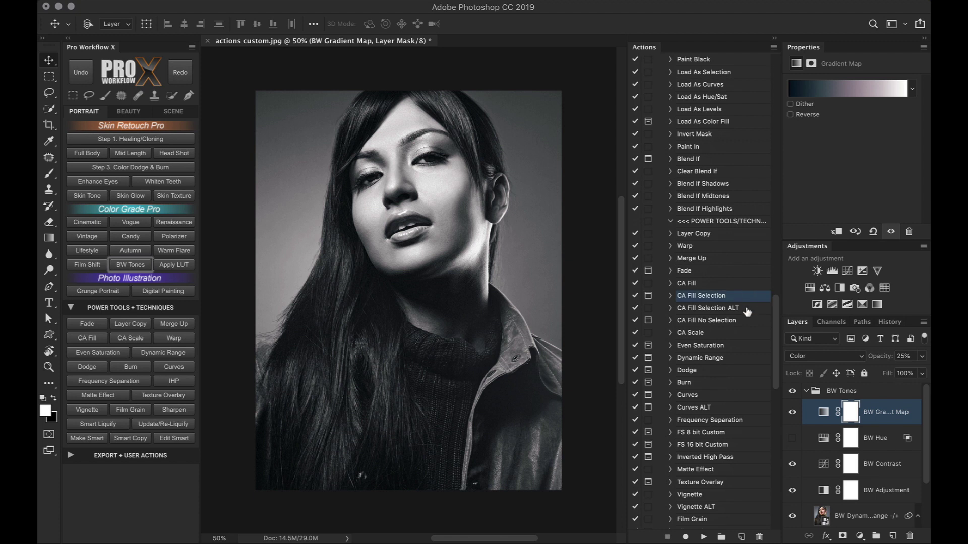
{"action": "left_click", "coordinate": [746, 309]}
{"action": "left_click", "coordinate": [805, 392]}
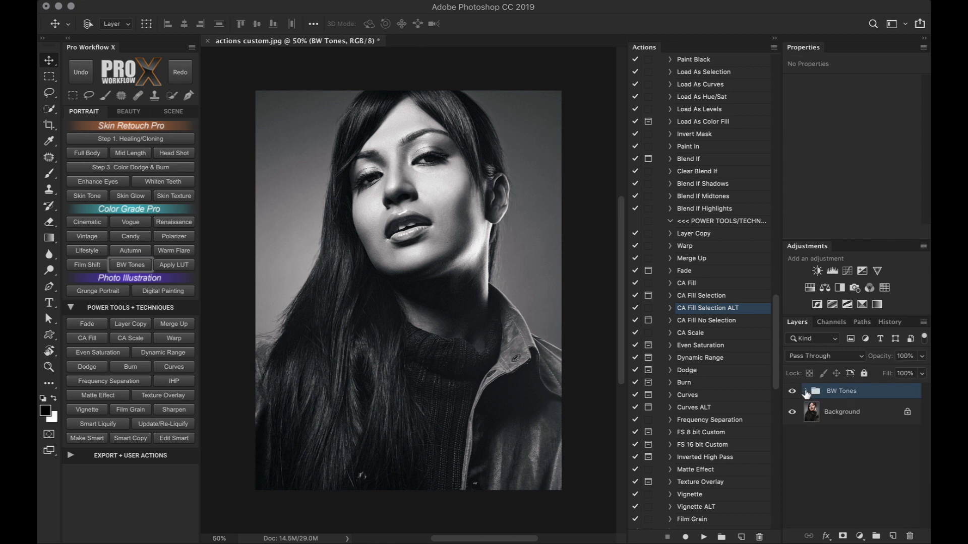
{"action": "key", "text": "Delete"}
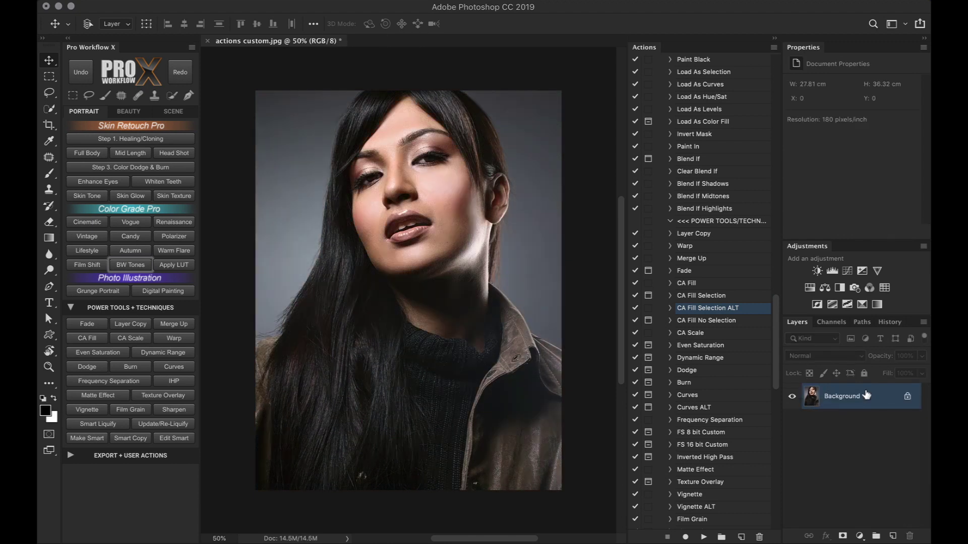
- Run Layer Copy, lasso the jacket-bottom spot, and apply CA Fill to a new layer
{"action": "left_click", "coordinate": [88, 95]}
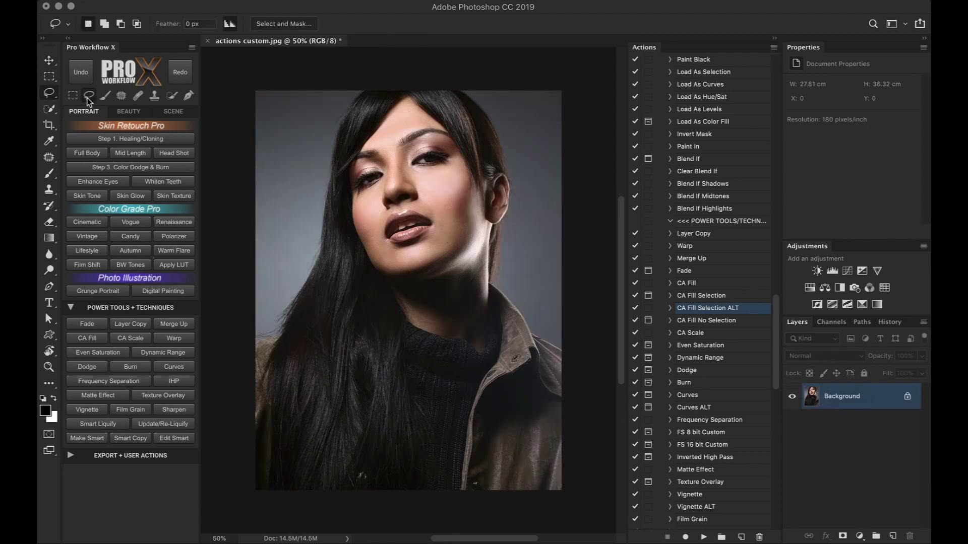
{"action": "left_click", "coordinate": [131, 323]}
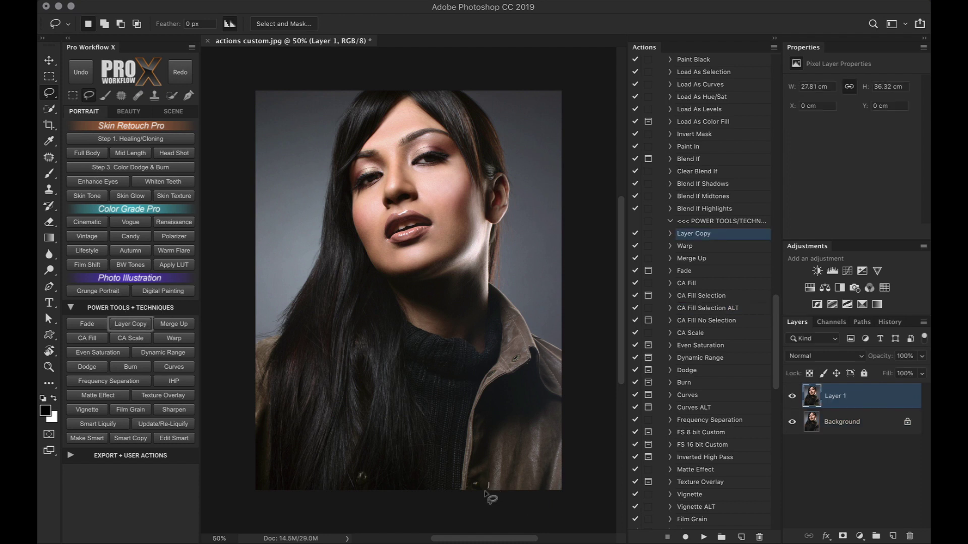
{"action": "mouse_move", "coordinate": [470, 481]}
{"action": "left_mouse_down"}
{"action": "mouse_move", "coordinate": [483, 476]}
{"action": "mouse_move", "coordinate": [490, 485]}
{"action": "left_mouse_up"}
{"action": "left_click_drag", "start_coordinate": [496, 489], "coordinate": [489, 483]}
{"action": "left_click", "coordinate": [87, 339]}
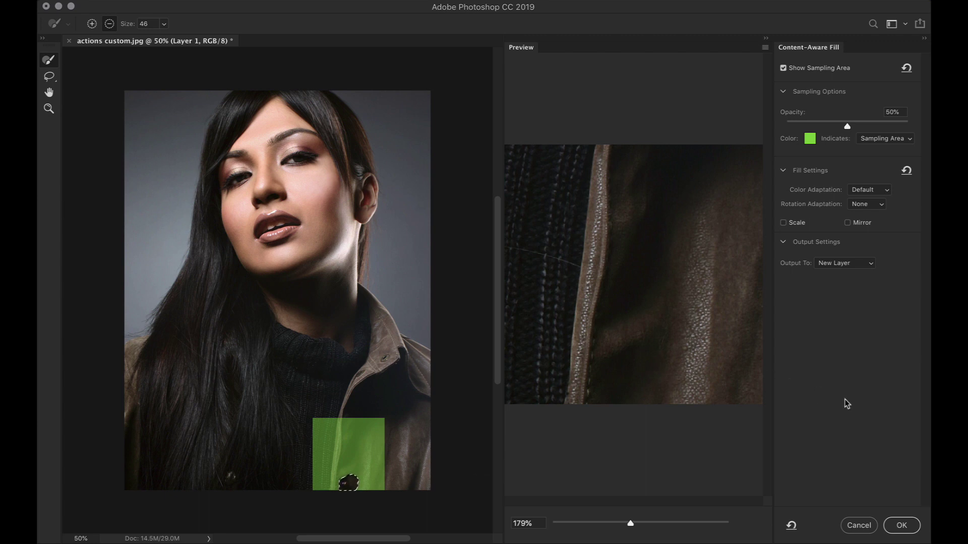
{"action": "left_click", "coordinate": [901, 526]}
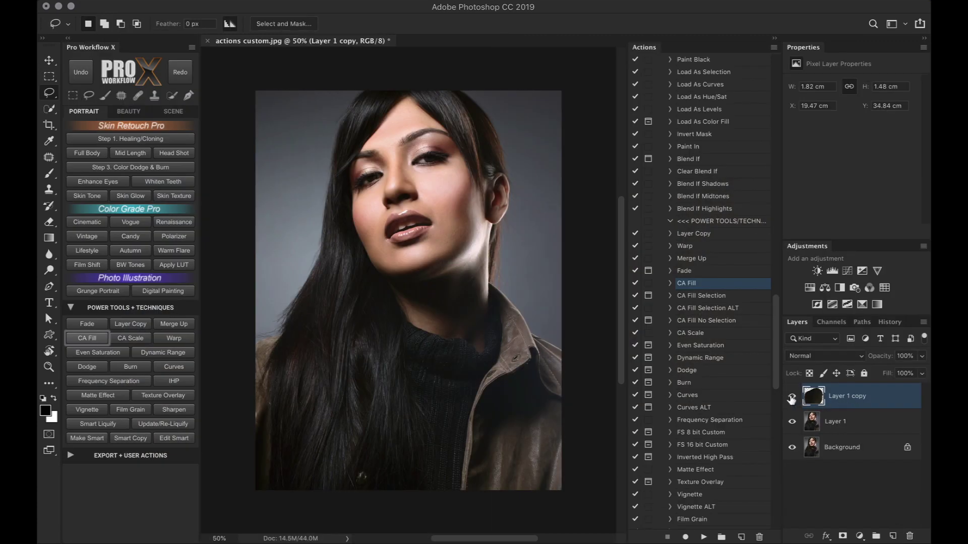
- Undo the fill layer, play CA Fill Selection ALT on Layer 1, and compare its visibility
{"action": "key", "text": "BackSpace"}
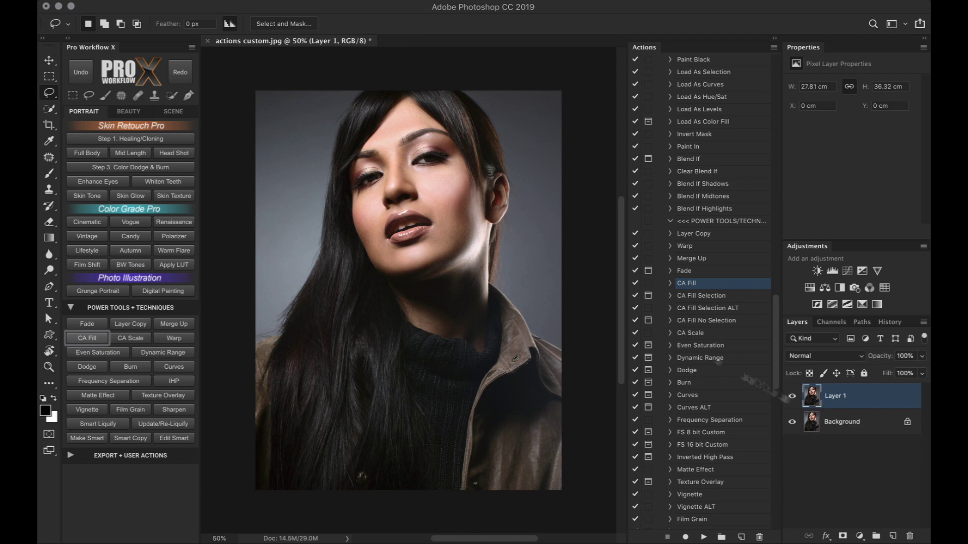
{"action": "left_click", "coordinate": [81, 72]}
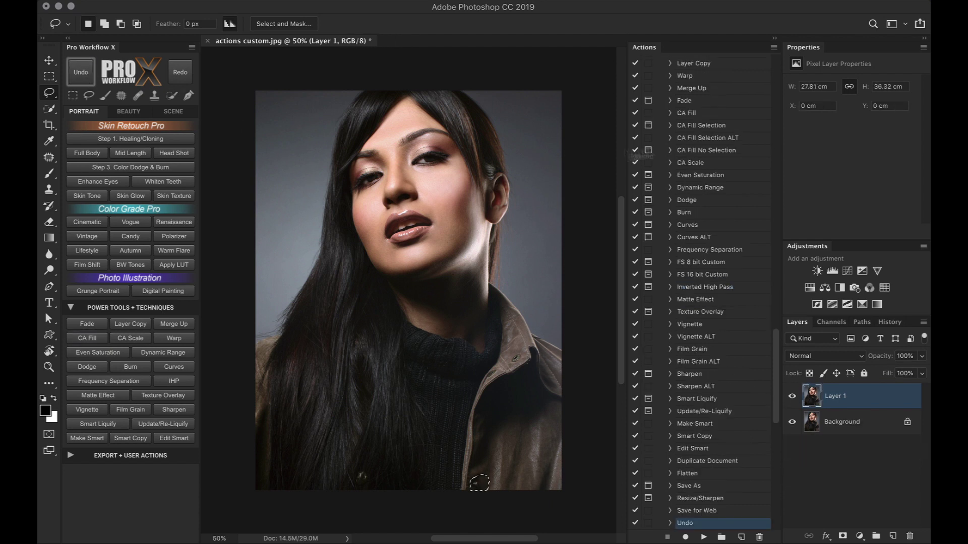
{"action": "left_click", "coordinate": [753, 137]}
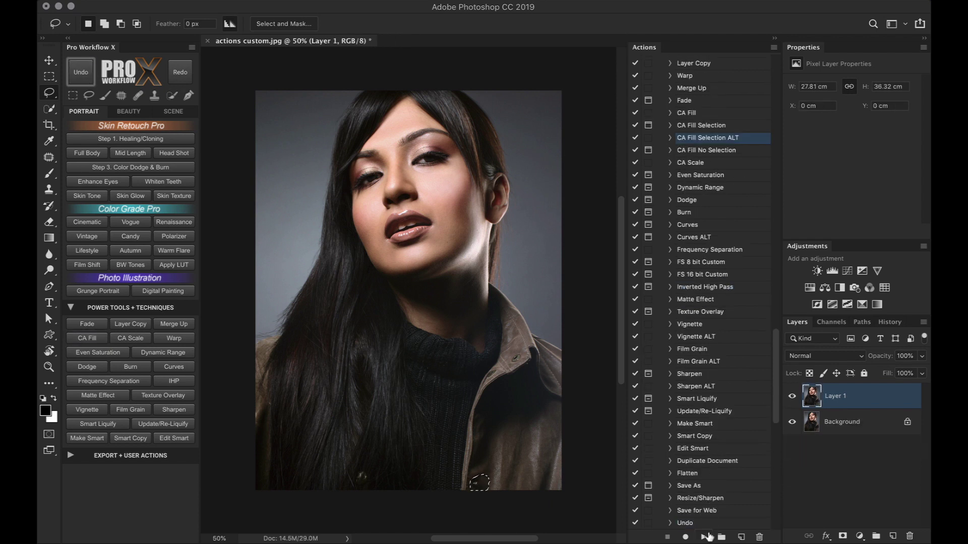
{"action": "left_click", "coordinate": [706, 536]}
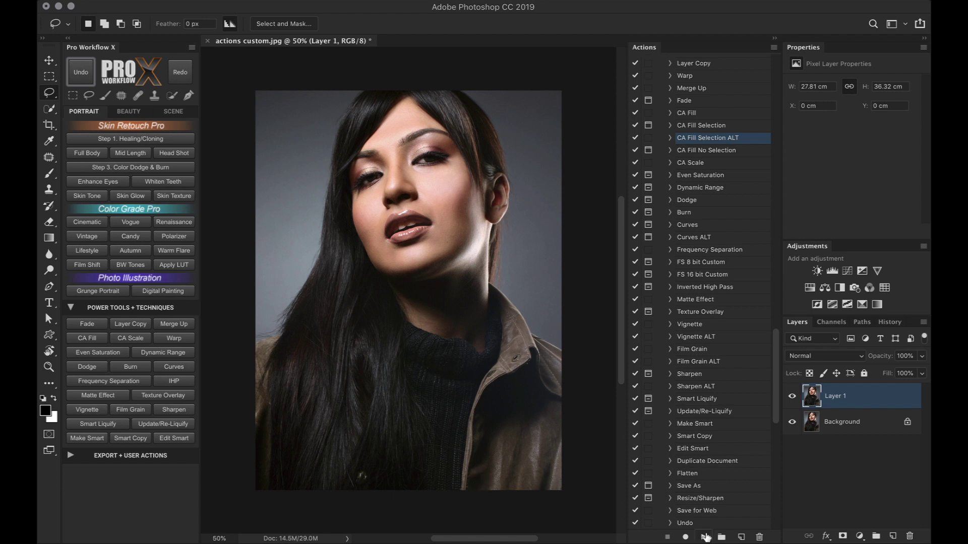
{"action": "left_click", "coordinate": [792, 399]}
{"action": "left_click", "coordinate": [792, 399]}
- Leave the CA Fill Selection ALT name unchanged and select the CA Fill Selection action
{"action": "double_click", "coordinate": [730, 138]}
{"action": "left_click_drag", "start_coordinate": [727, 138], "coordinate": [741, 139]}
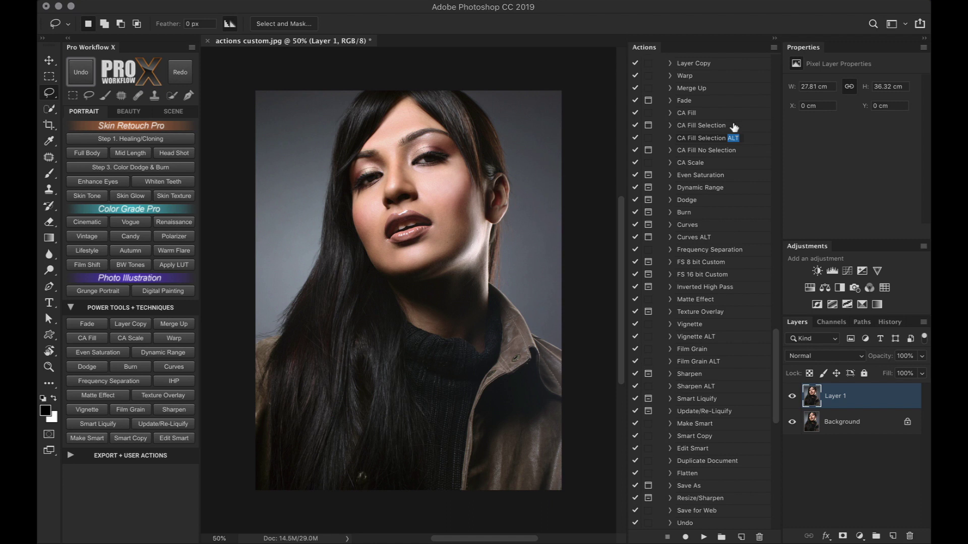
{"action": "key", "text": "Return"}
{"action": "left_click", "coordinate": [734, 126]}
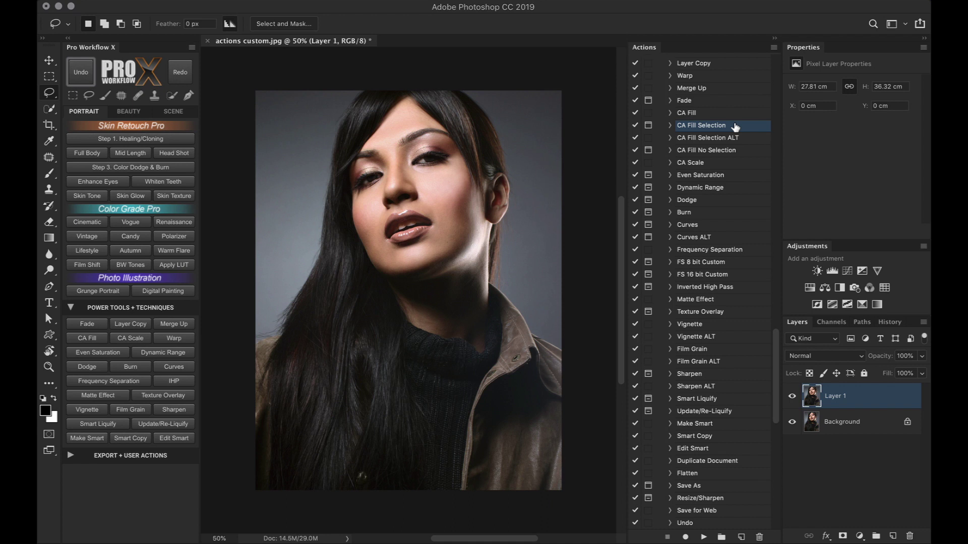
{"action": "scroll", "coordinate": [735, 127], "scroll_direction": "down", "scroll_amount": 1}
{"action": "left_click", "coordinate": [735, 204]}
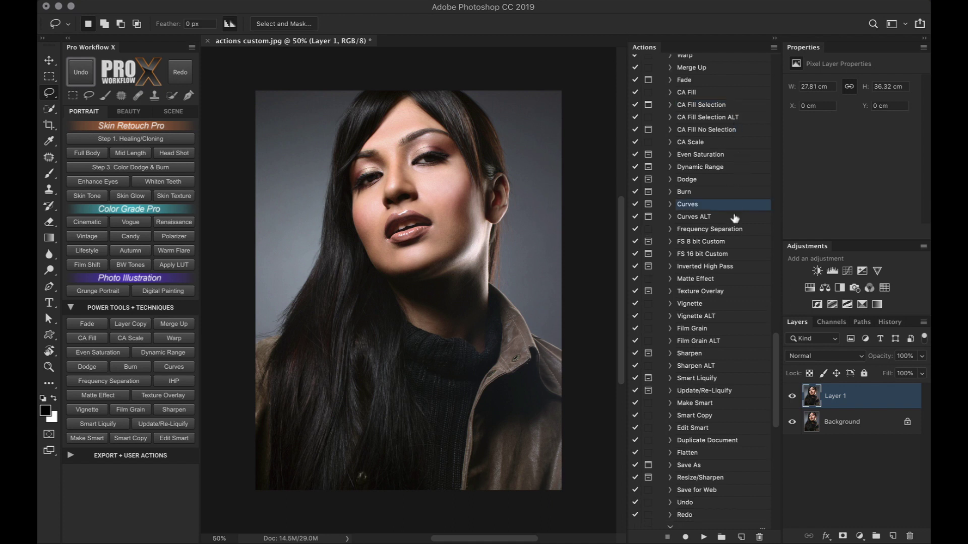
{"action": "left_click", "coordinate": [734, 218]}
{"action": "left_click", "coordinate": [735, 204]}
{"action": "left_click", "coordinate": [704, 537]}
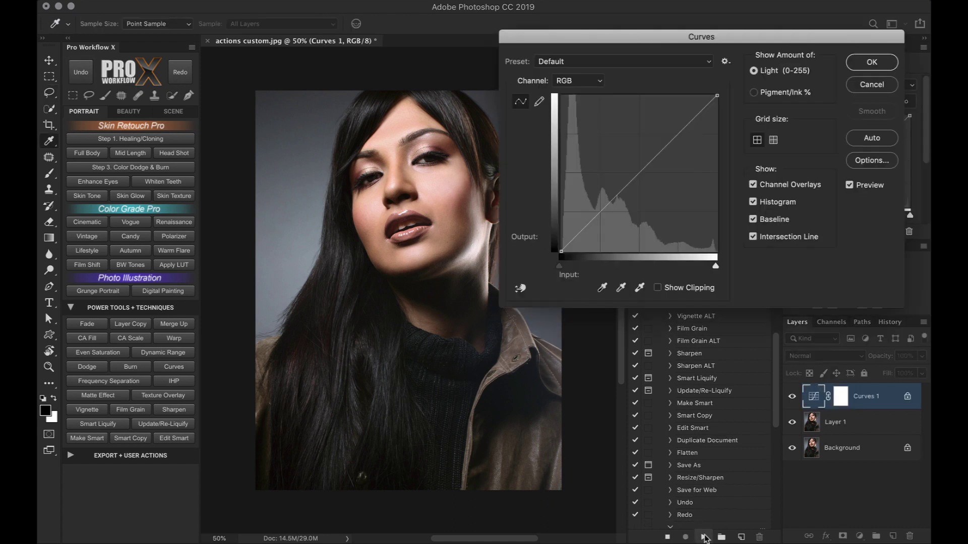
{"action": "left_click_drag", "start_coordinate": [633, 175], "coordinate": [643, 193]}
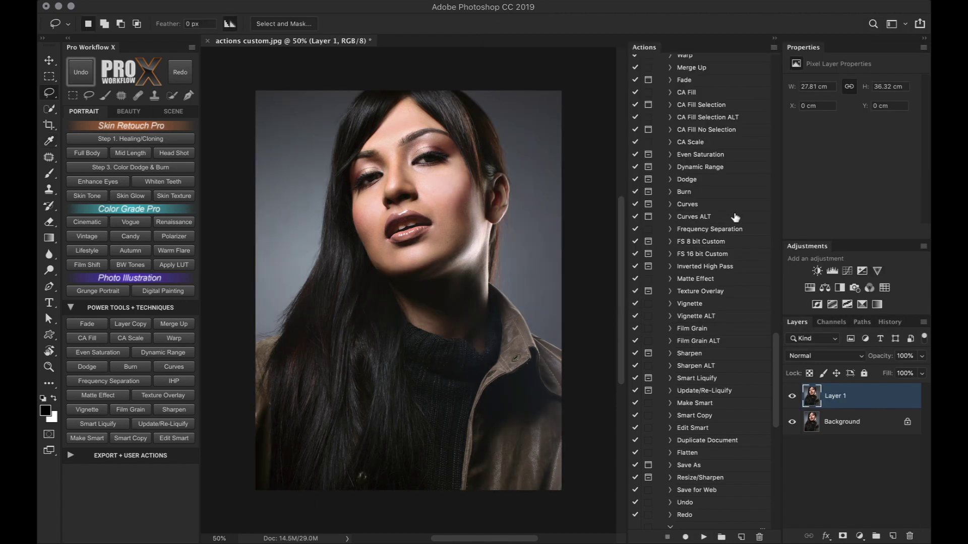
{"action": "left_click", "coordinate": [735, 217]}
{"action": "left_click", "coordinate": [703, 537]}
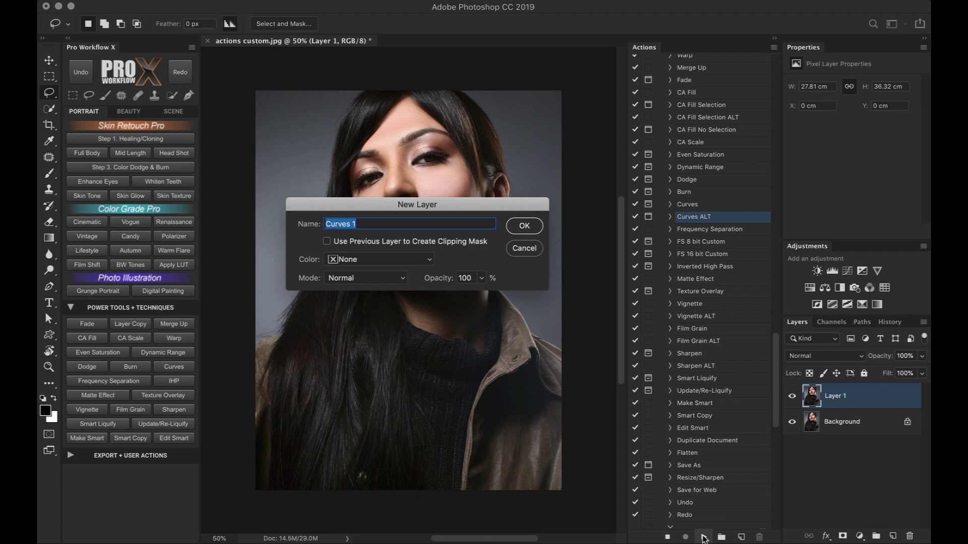
{"action": "left_click", "coordinate": [523, 228]}
{"action": "left_click", "coordinate": [866, 67]}
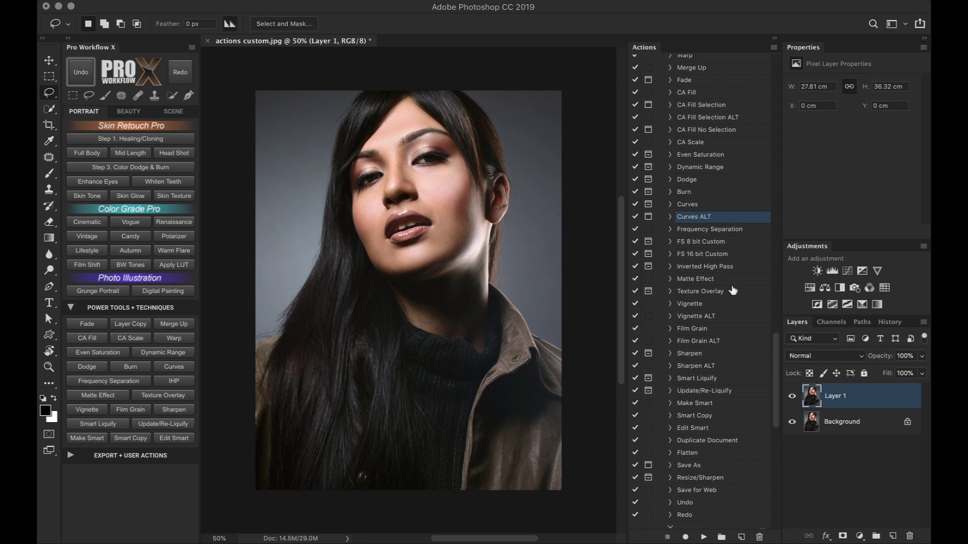
{"action": "scroll", "coordinate": [732, 290], "scroll_direction": "down", "scroll_amount": 3}
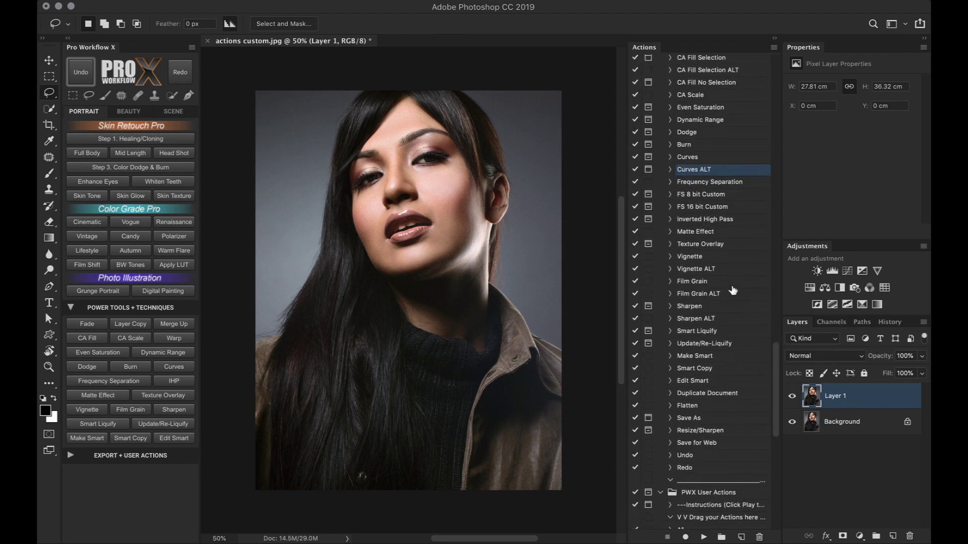
- Run the Vignette ALT action on the portrait
{"action": "left_click", "coordinate": [742, 259]}
{"action": "left_click", "coordinate": [747, 269]}
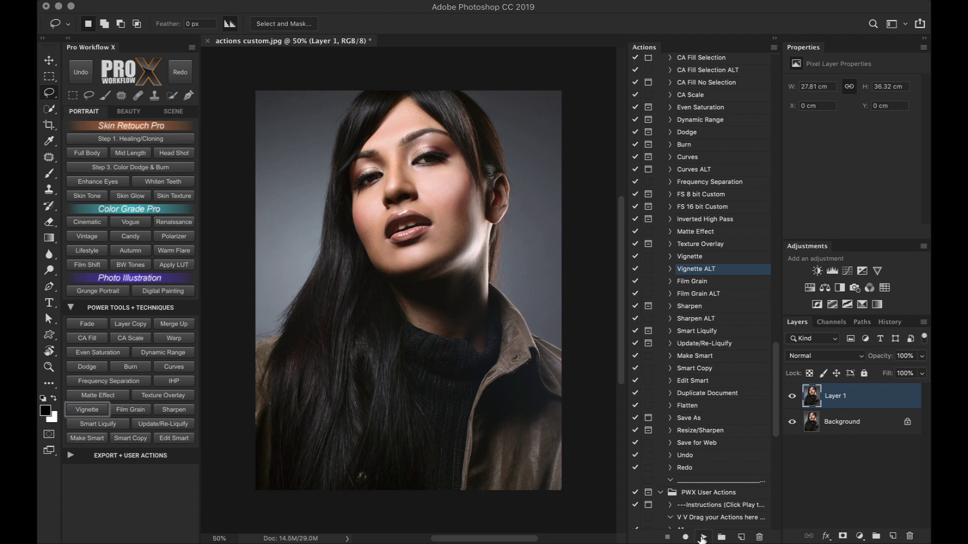
{"action": "left_click", "coordinate": [702, 538]}
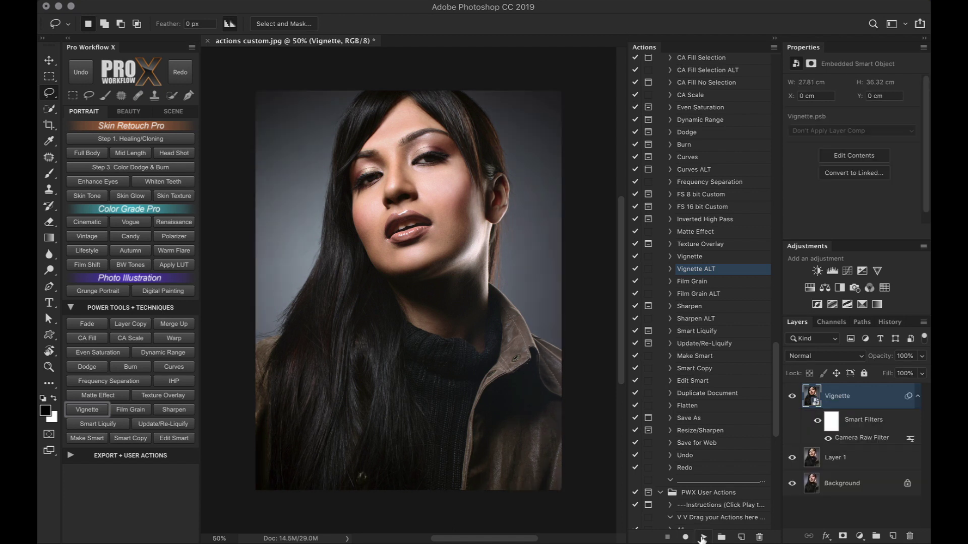
- Edit the Camera Raw Filter vignetting to an Amount of -48 and apply it
{"action": "double_click", "coordinate": [887, 438]}
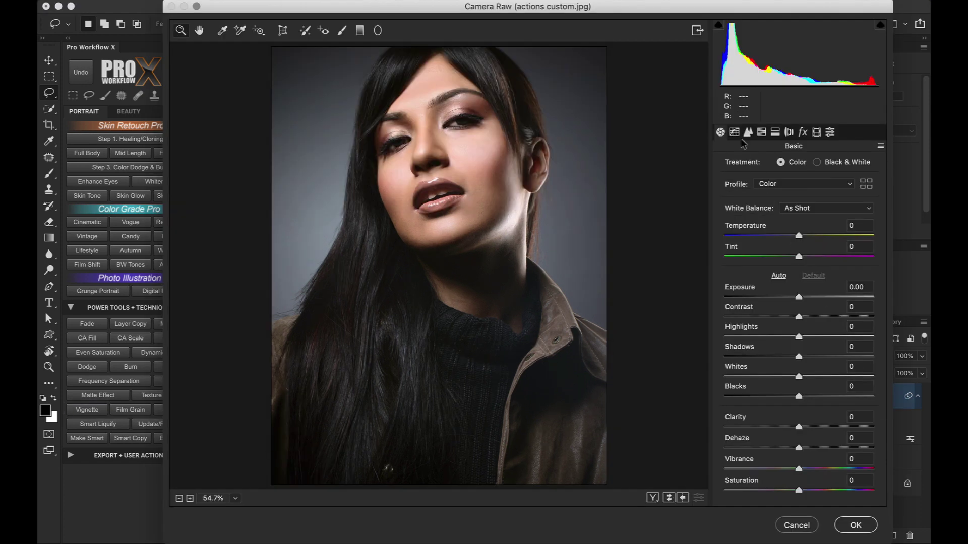
{"action": "left_click", "coordinate": [803, 132]}
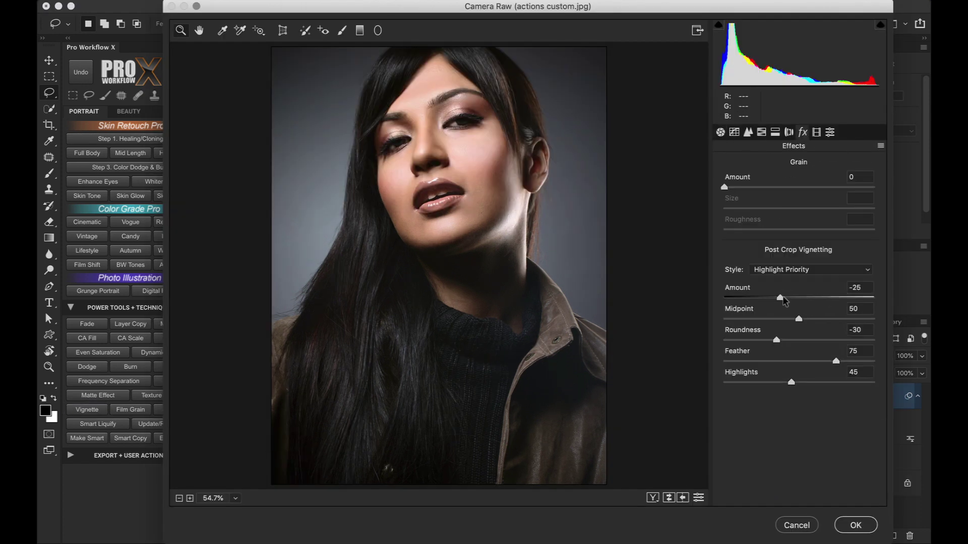
{"action": "left_click_drag", "start_coordinate": [781, 298], "coordinate": [799, 321]}
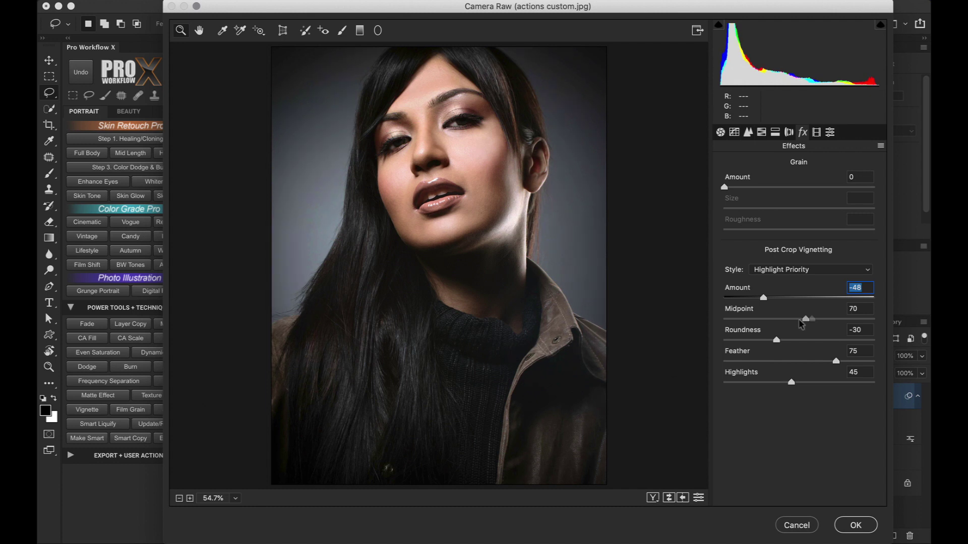
{"action": "left_click", "coordinate": [747, 133]}
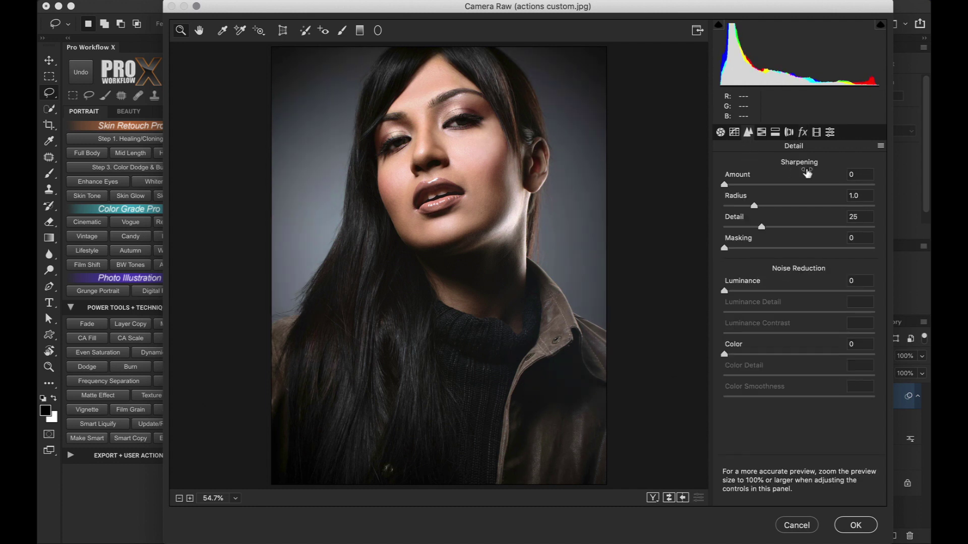
{"action": "left_click", "coordinate": [803, 133]}
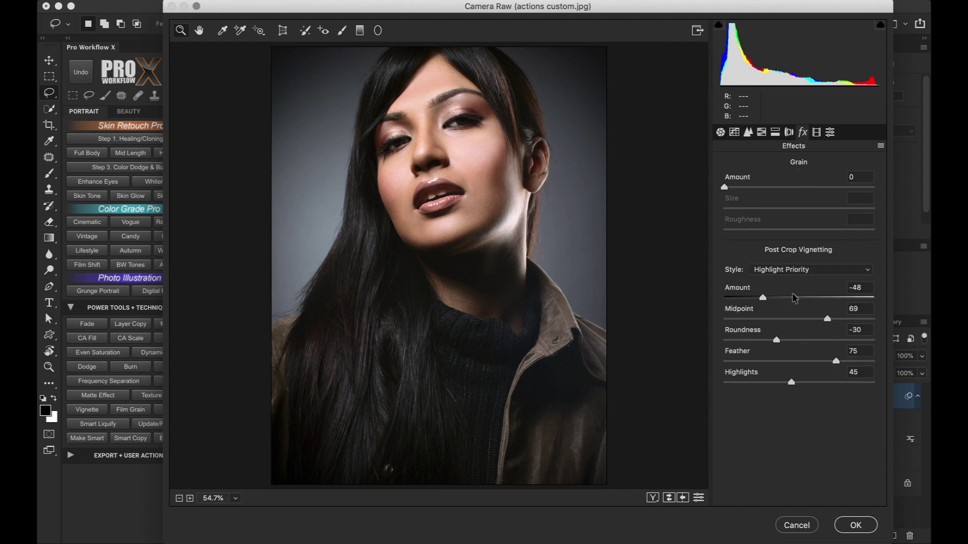
{"action": "left_click", "coordinate": [855, 525]}
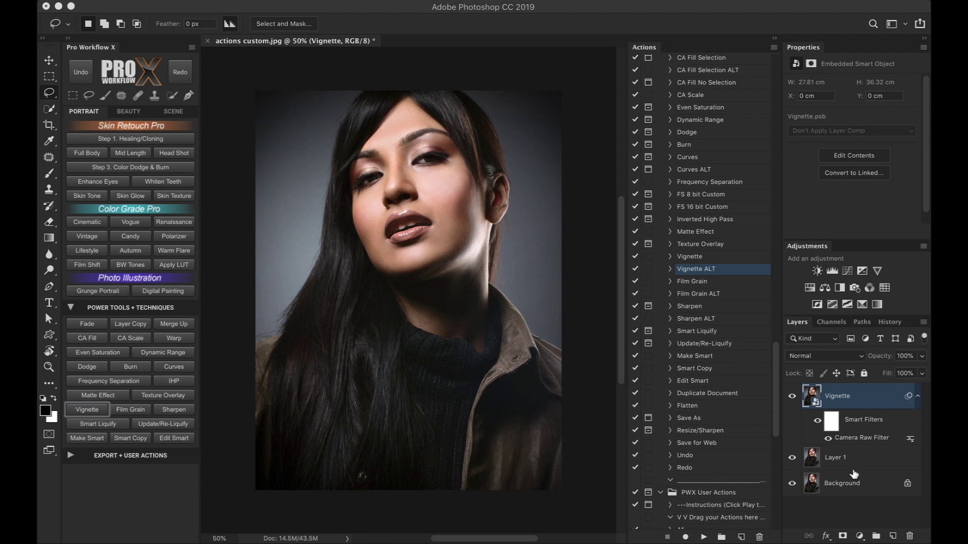
- Delete the Vignette and Layer 1 layers, leaving only the Background layer
{"action": "key", "text": "super+alt+z"}
{"action": "key", "text": "super+alt+z"}
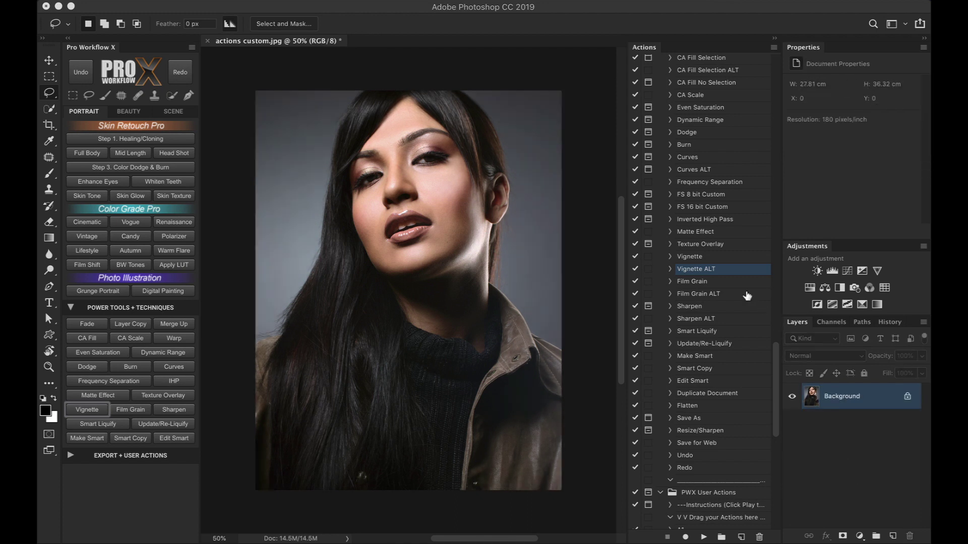
{"action": "scroll", "coordinate": [746, 296], "scroll_direction": "up", "scroll_amount": 15}
{"action": "scroll", "coordinate": [747, 297], "scroll_direction": "up", "scroll_amount": 10}
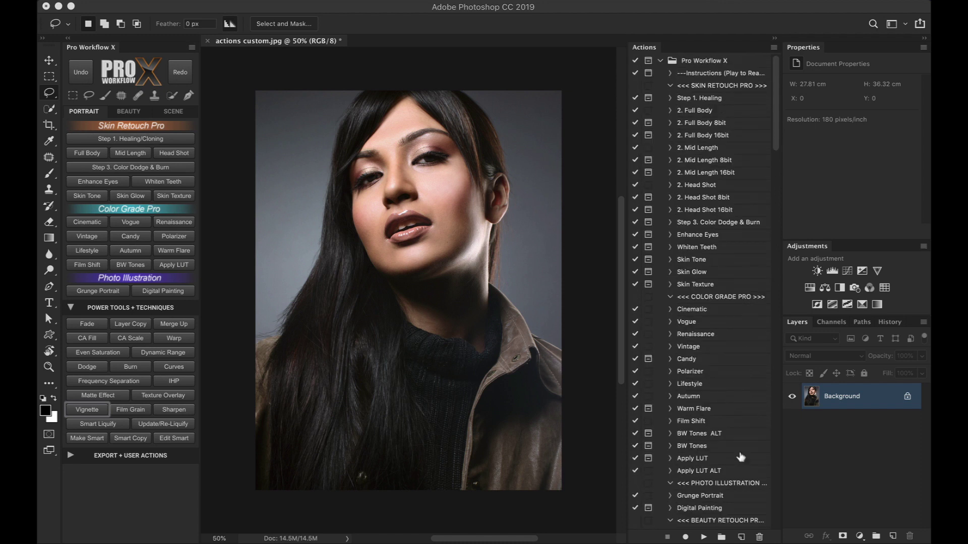
{"action": "left_click", "coordinate": [741, 458]}
{"action": "scroll", "coordinate": [743, 456], "scroll_direction": "down", "scroll_amount": 5}
- Run Apply LUT, preview Candlelight.CUBE, then settle on Kodak 5205 Fuji 3510 (by Adobe).cube
{"action": "left_click", "coordinate": [704, 537]}
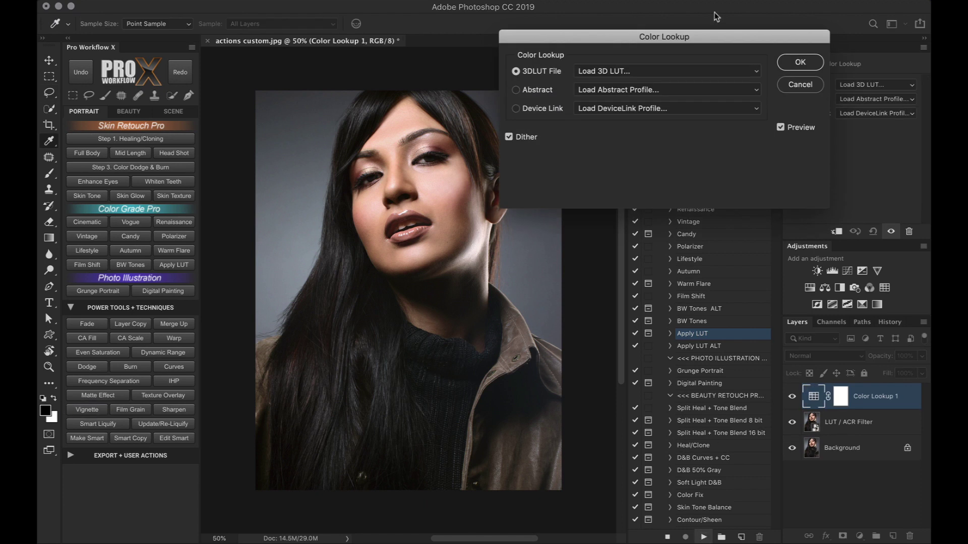
{"action": "left_click", "coordinate": [709, 71]}
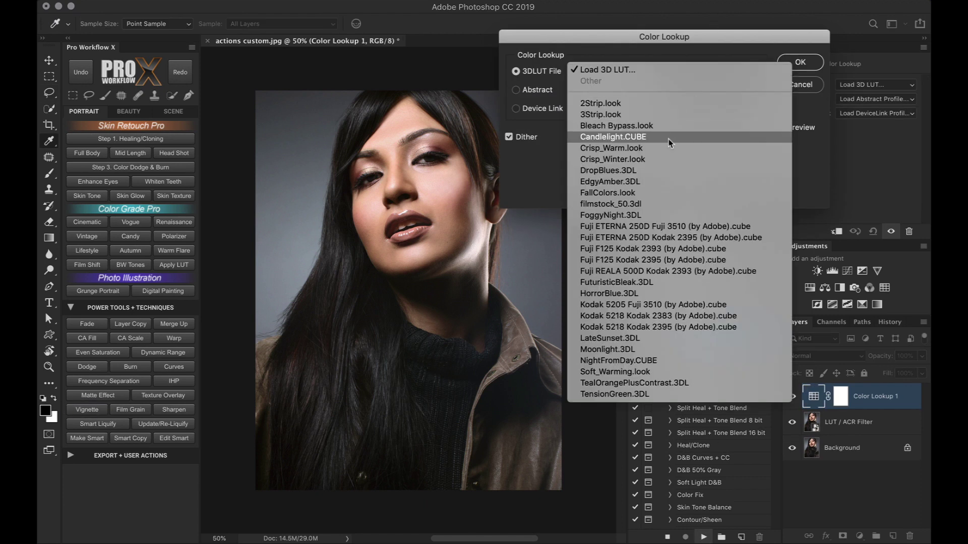
{"action": "left_click", "coordinate": [668, 140]}
{"action": "left_click", "coordinate": [694, 70]}
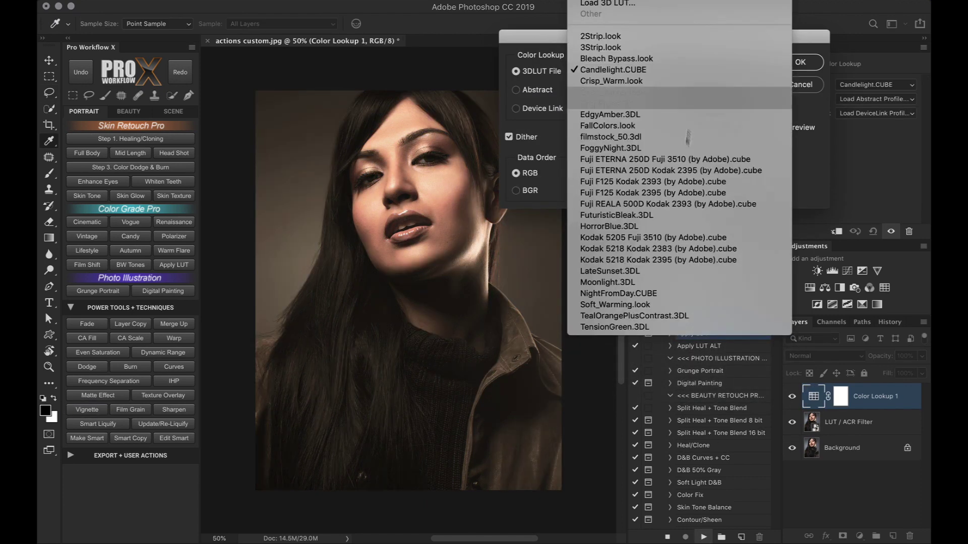
{"action": "left_click", "coordinate": [668, 238]}
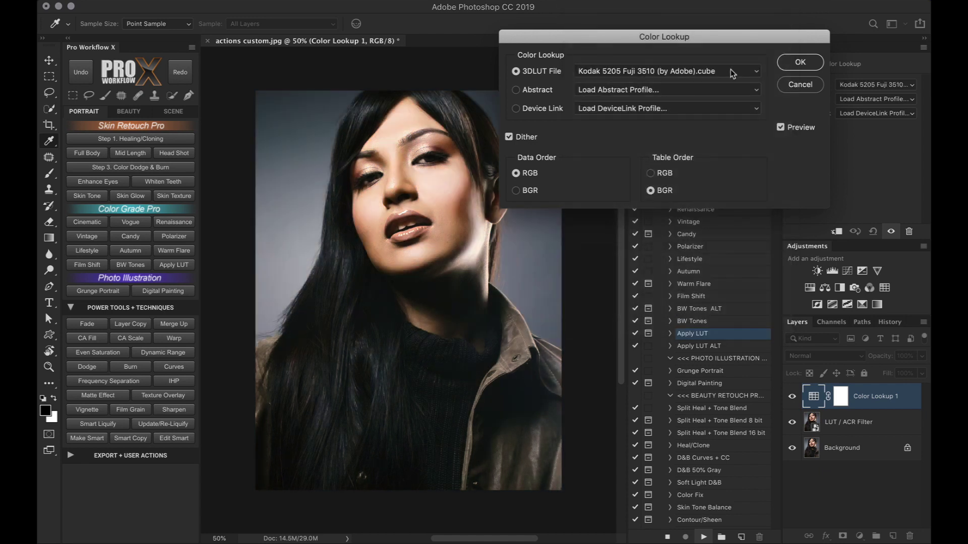
- Cancel the Color Lookup dialog and delete the Color Lookup 1 layer
{"action": "left_click", "coordinate": [789, 84]}
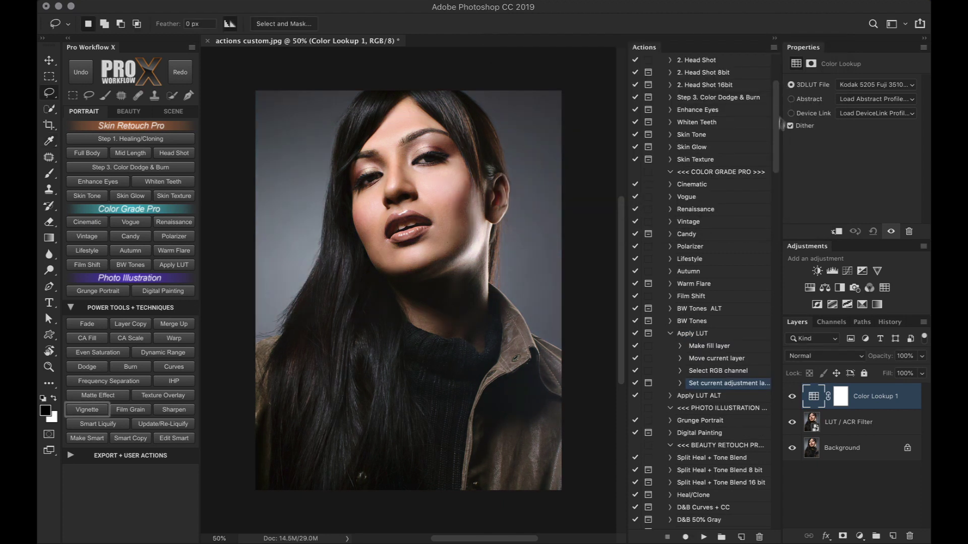
{"action": "left_click", "coordinate": [670, 334]}
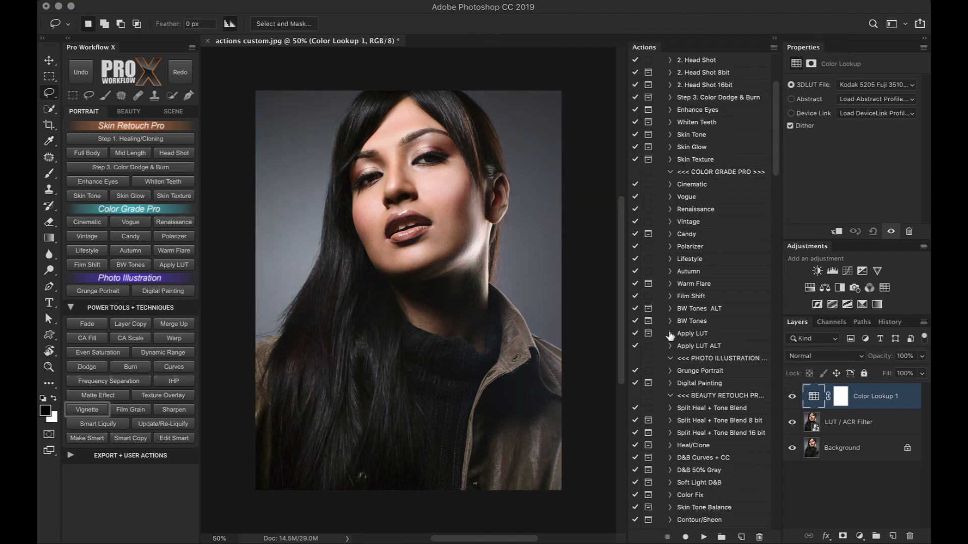
{"action": "key", "text": "Delete"}
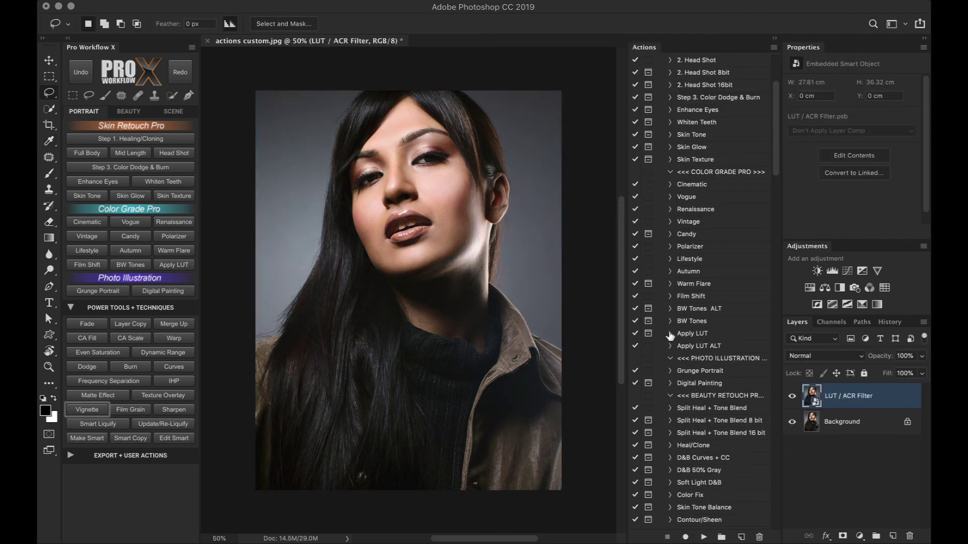
- Swap the action names so Apply LUT ALT sits above Apply LUT
{"action": "double_click", "coordinate": [711, 347]}
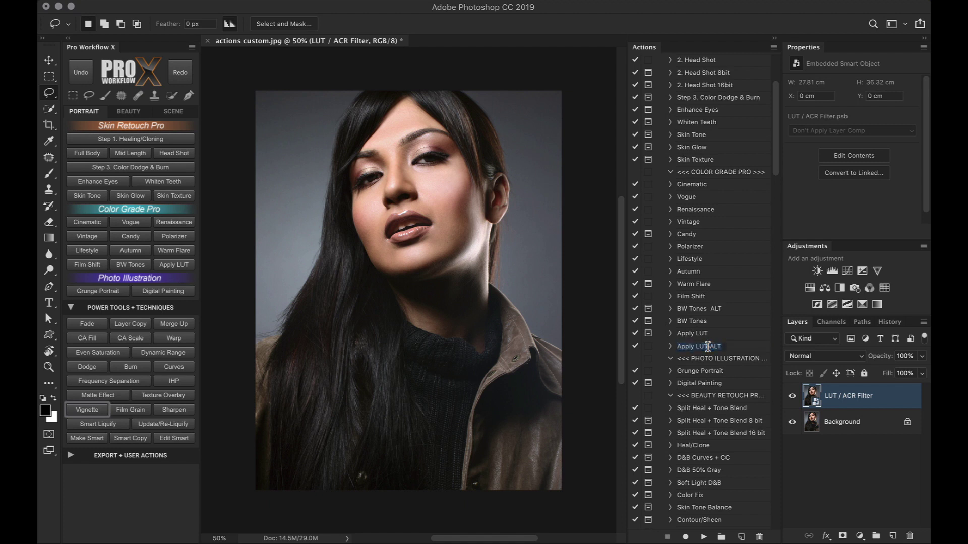
{"action": "left_click_drag", "start_coordinate": [707, 347], "coordinate": [728, 347]}
{"action": "key", "text": "BackSpace"}
{"action": "key", "text": "Return"}
{"action": "double_click", "coordinate": [706, 333]}
{"action": "key", "text": "Escape"}
{"action": "key", "text": "super+z"}
{"action": "left_click", "coordinate": [745, 337]}
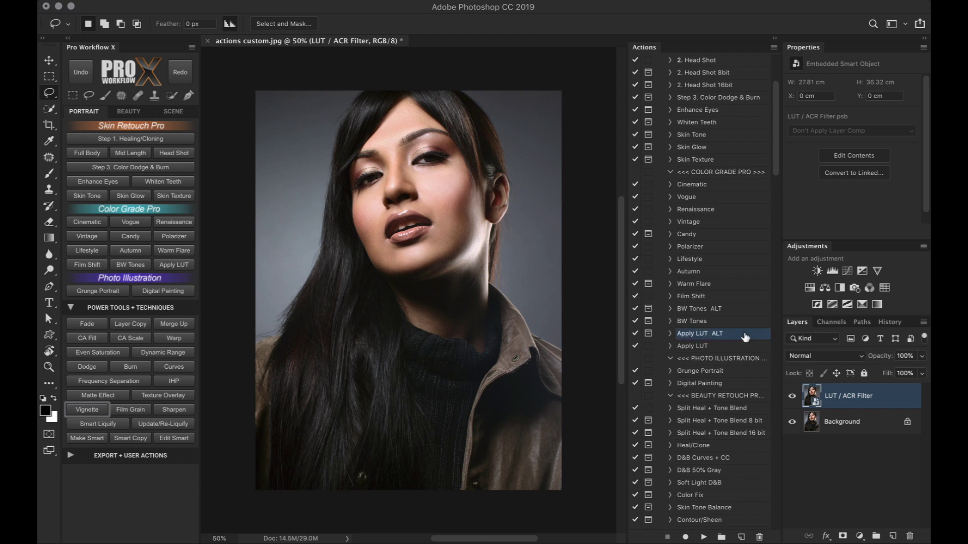
- Rerun the LUT grading, apply the 11. RESET ALL Camera Raw preset, and return to Basic
{"action": "left_click", "coordinate": [186, 266]}
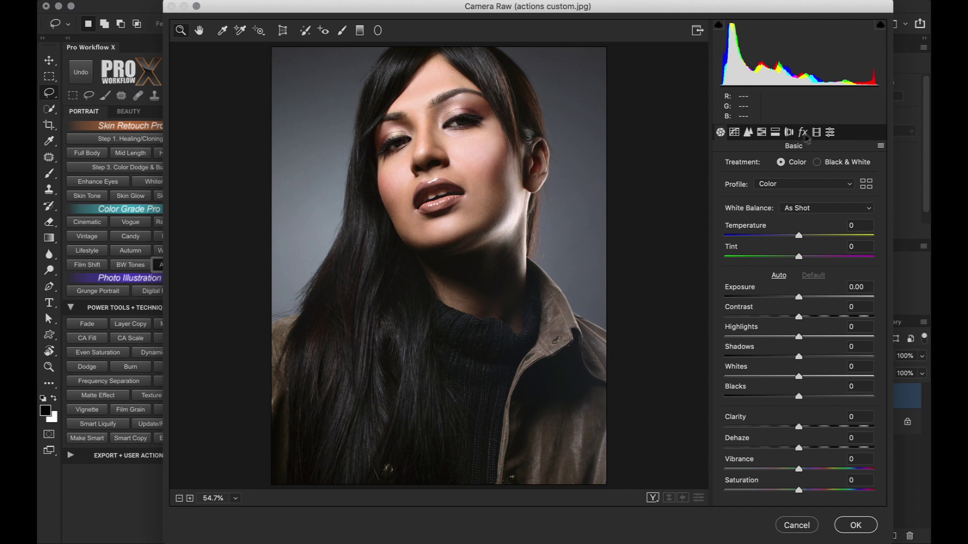
{"action": "left_click", "coordinate": [830, 133]}
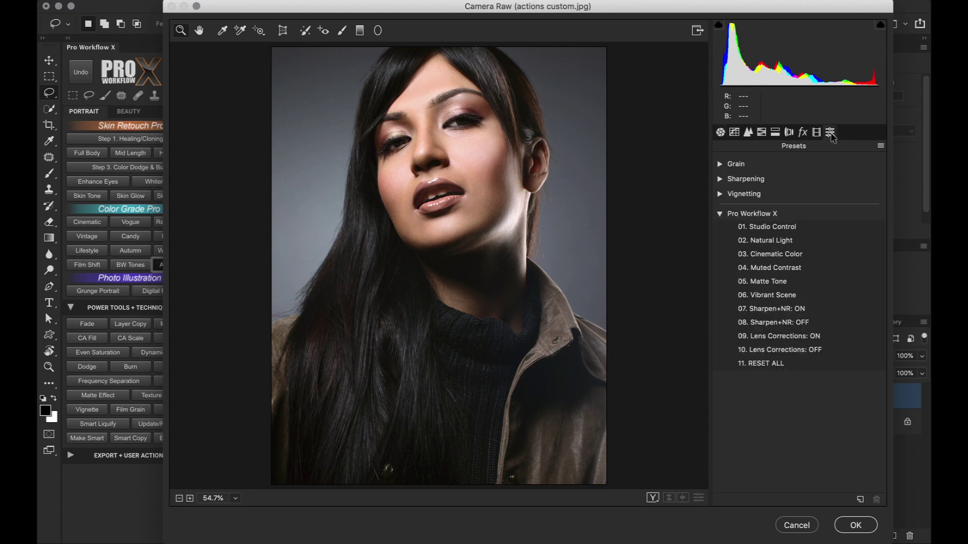
{"action": "left_click", "coordinate": [829, 367]}
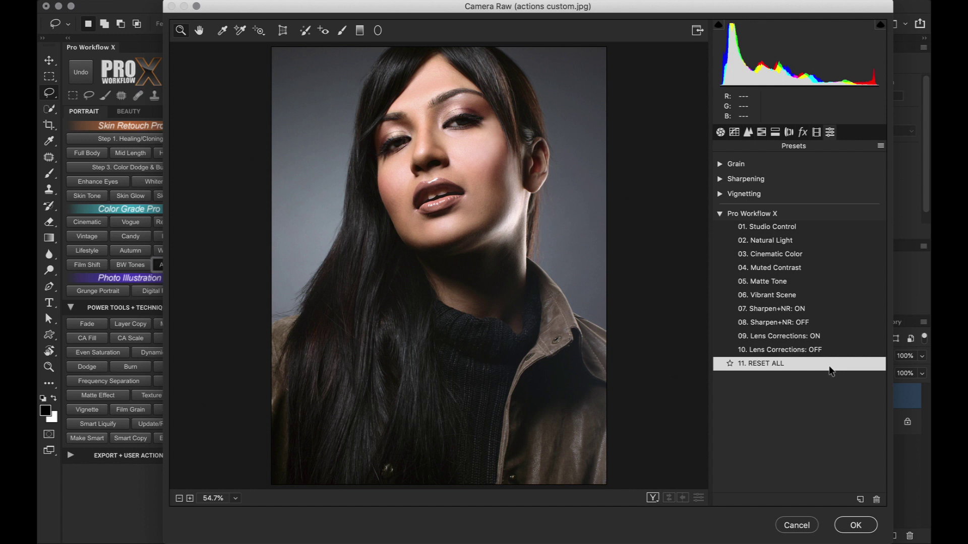
{"action": "left_click", "coordinate": [720, 133]}
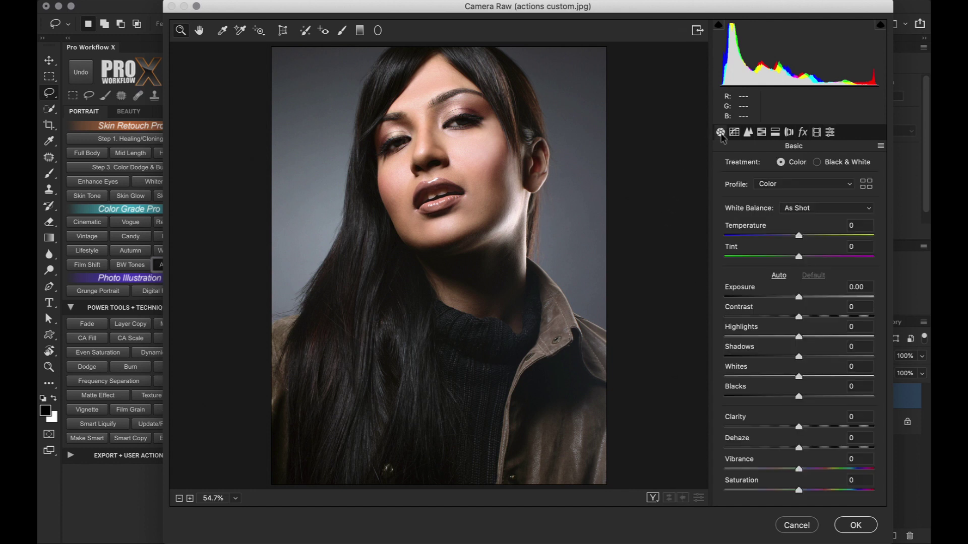
- In the Profile Browser, collapse Favorites, expand CineFashion and scroll through its looks
{"action": "left_click", "coordinate": [867, 187]}
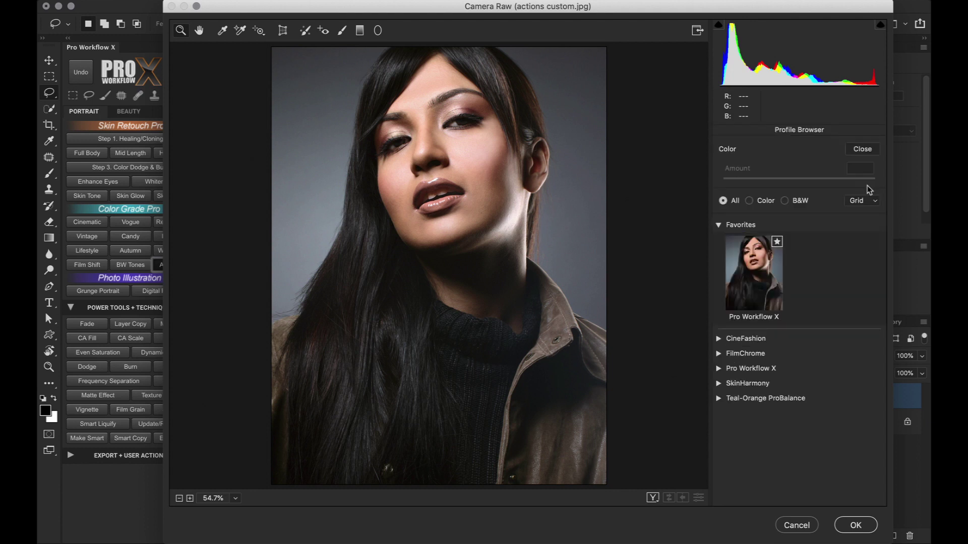
{"action": "left_click", "coordinate": [719, 226]}
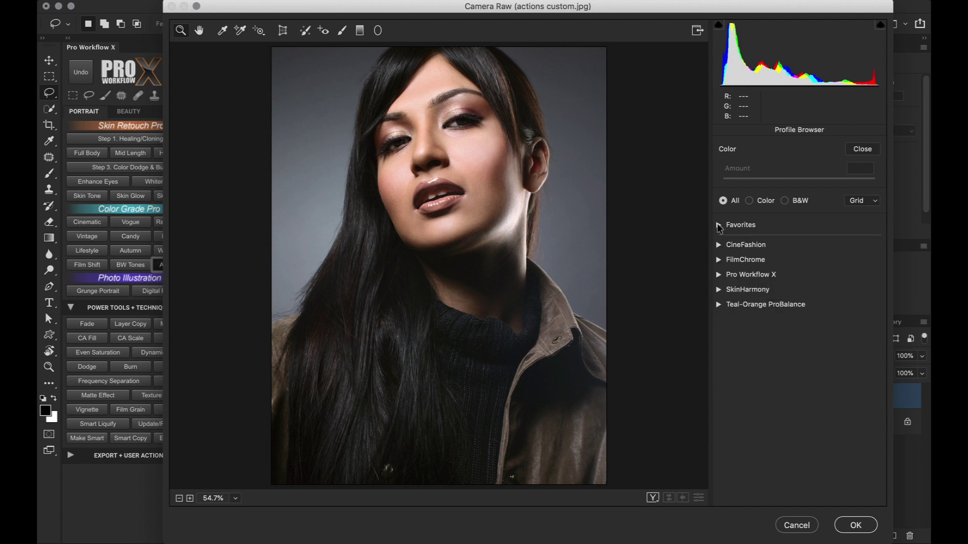
{"action": "left_click", "coordinate": [741, 245]}
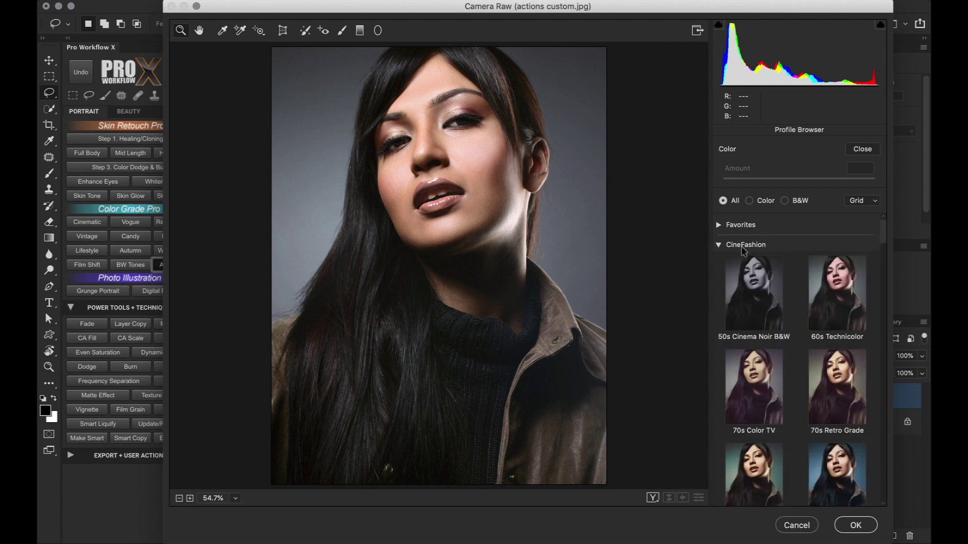
{"action": "scroll", "coordinate": [715, 251], "scroll_direction": "down", "scroll_amount": 3}
{"action": "scroll", "coordinate": [714, 304], "scroll_direction": "down", "scroll_amount": 5}
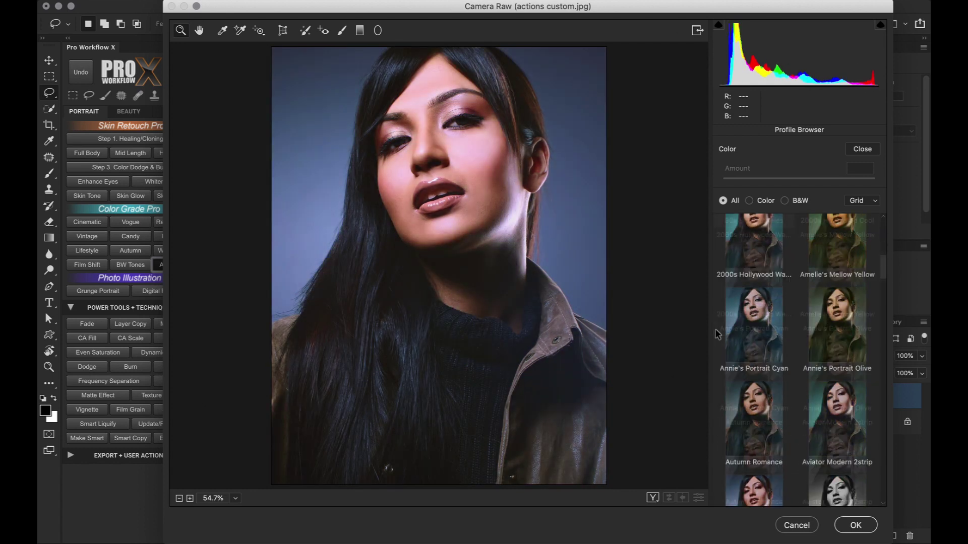
{"action": "scroll", "coordinate": [717, 329], "scroll_direction": "down", "scroll_amount": 10}
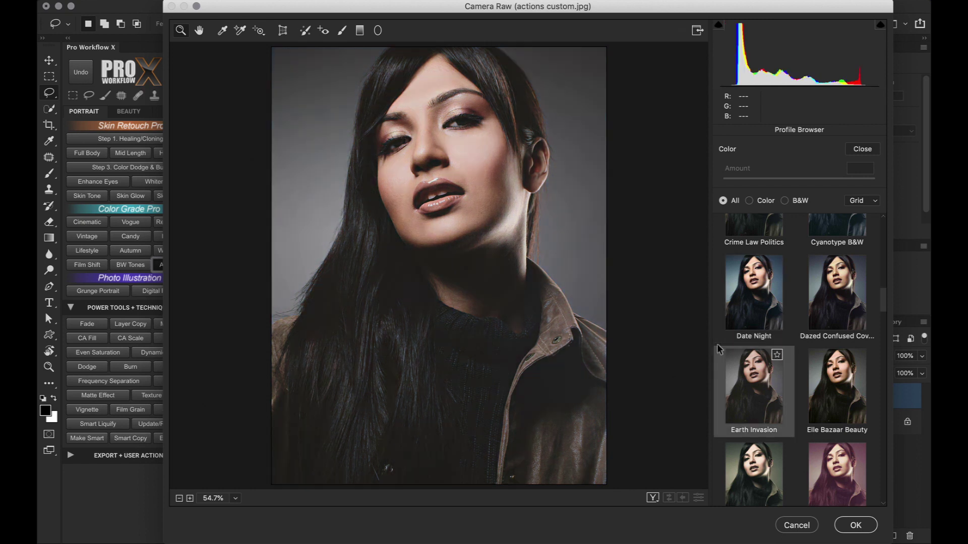
{"action": "scroll", "coordinate": [718, 333], "scroll_direction": "down", "scroll_amount": 8}
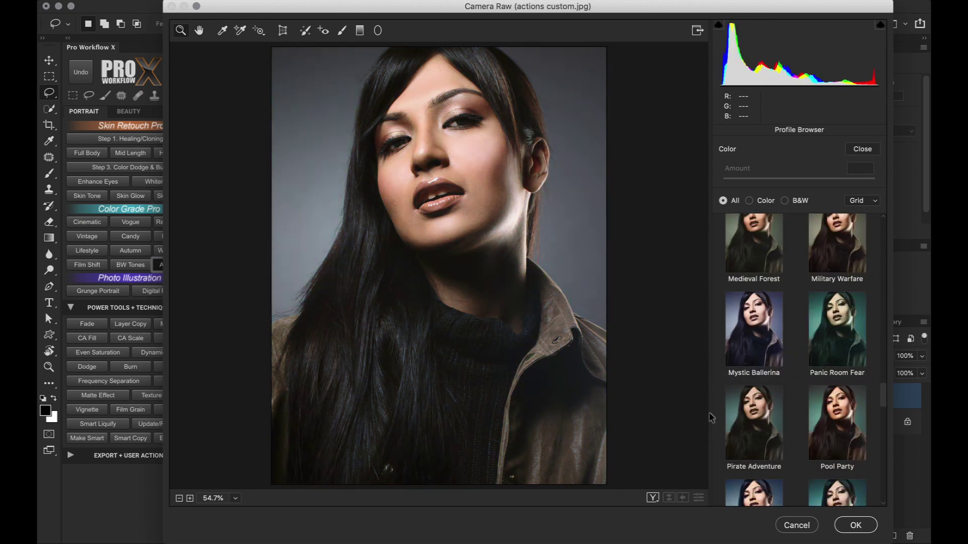
{"action": "scroll", "coordinate": [710, 404], "scroll_direction": "down", "scroll_amount": 10}
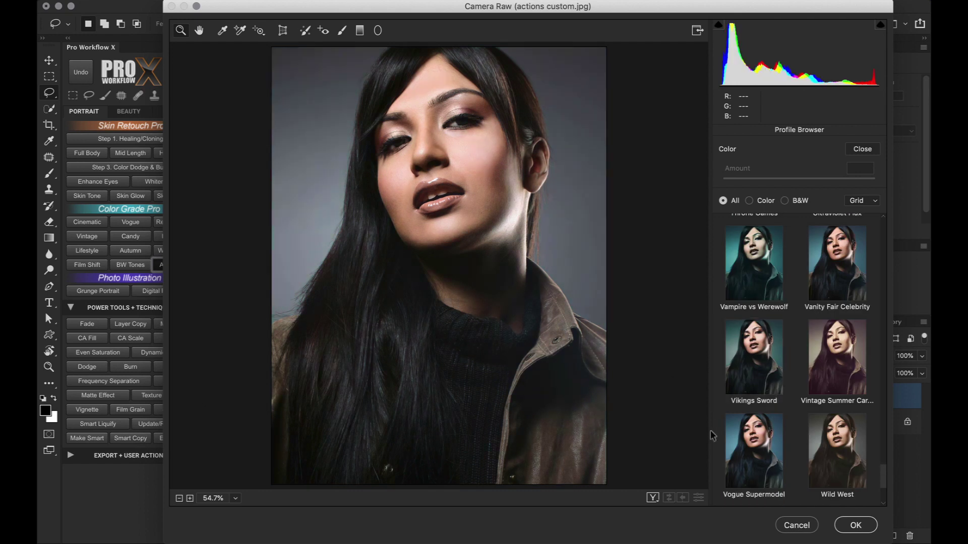
{"action": "scroll", "coordinate": [841, 308], "scroll_direction": "up", "scroll_amount": 8}
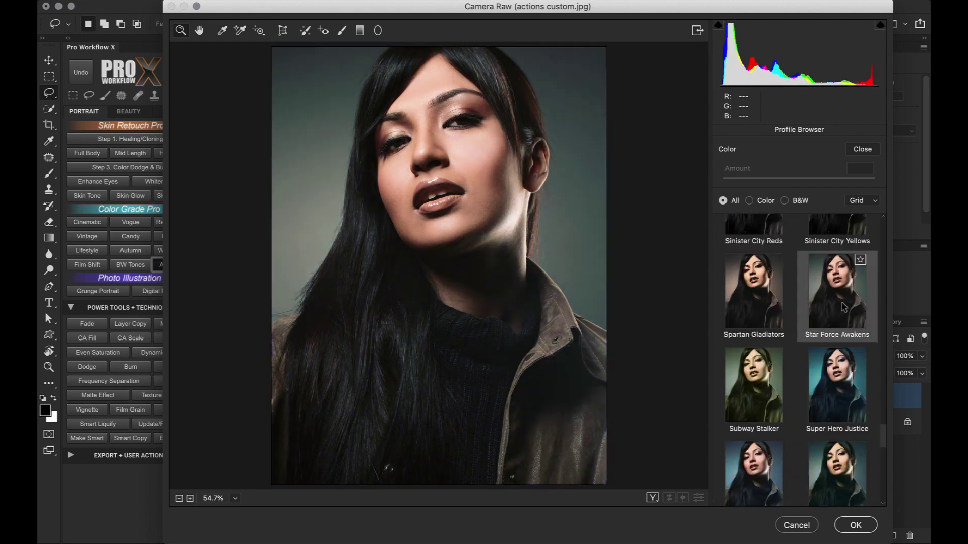
{"action": "scroll", "coordinate": [844, 306], "scroll_direction": "up", "scroll_amount": 10}
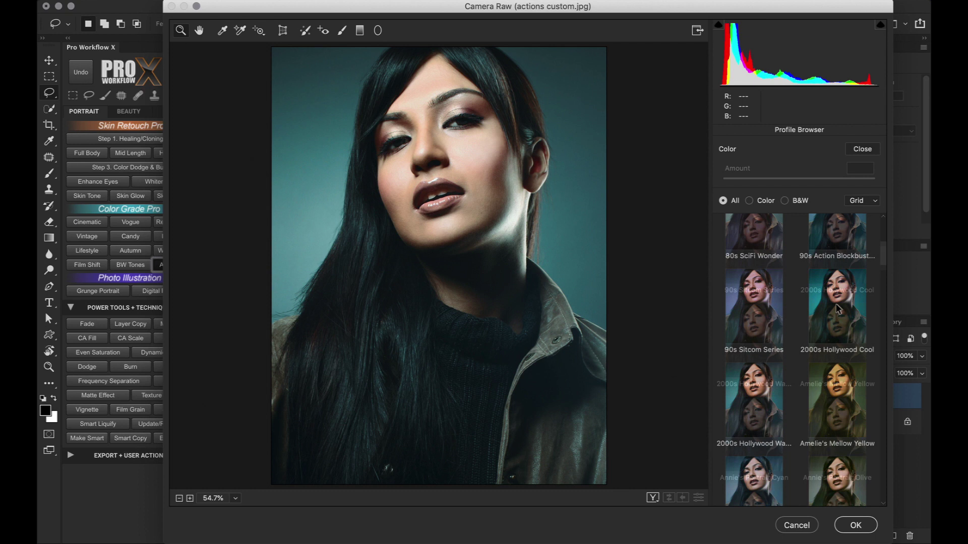
{"action": "scroll", "coordinate": [838, 352], "scroll_direction": "up", "scroll_amount": 2}
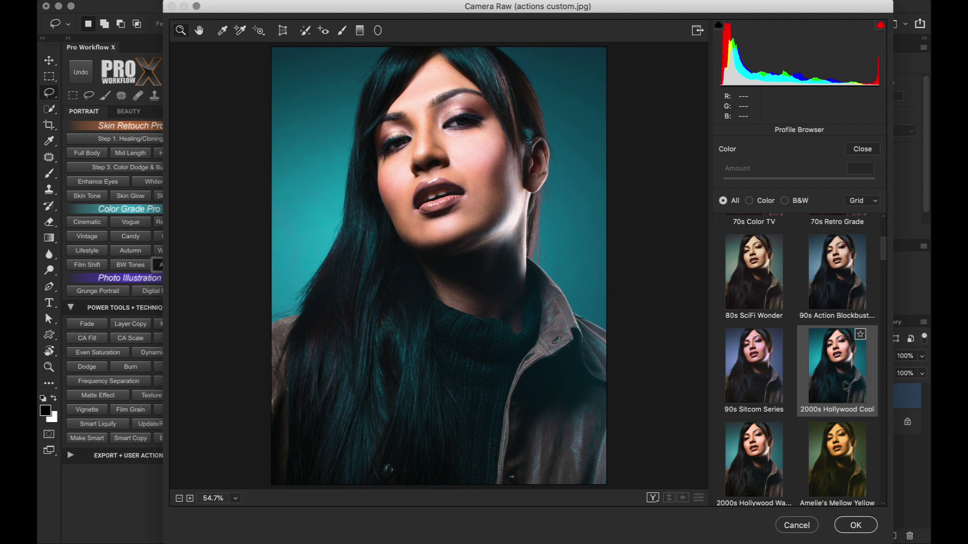
- Apply the 2000s Hollywood Cool profile and lower its Amount to 77
{"action": "left_click", "coordinate": [848, 386]}
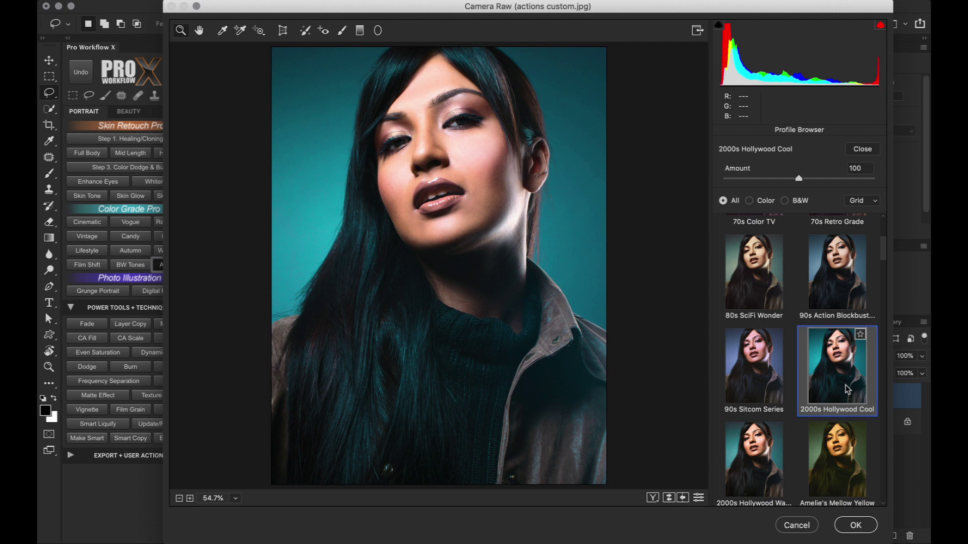
{"action": "mouse_move", "coordinate": [800, 180]}
{"action": "left_mouse_down"}
{"action": "mouse_move", "coordinate": [740, 185]}
{"action": "mouse_move", "coordinate": [799, 185]}
{"action": "mouse_move", "coordinate": [781, 185]}
{"action": "left_mouse_up"}
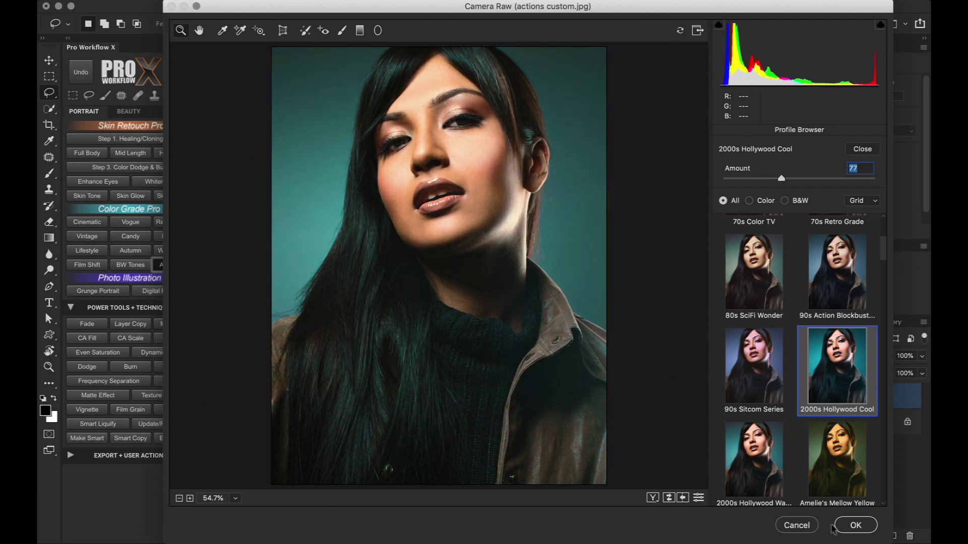
- Commit the grade as a smart filter, then reopen it and switch to Crime Law Politics
{"action": "left_click", "coordinate": [851, 526]}
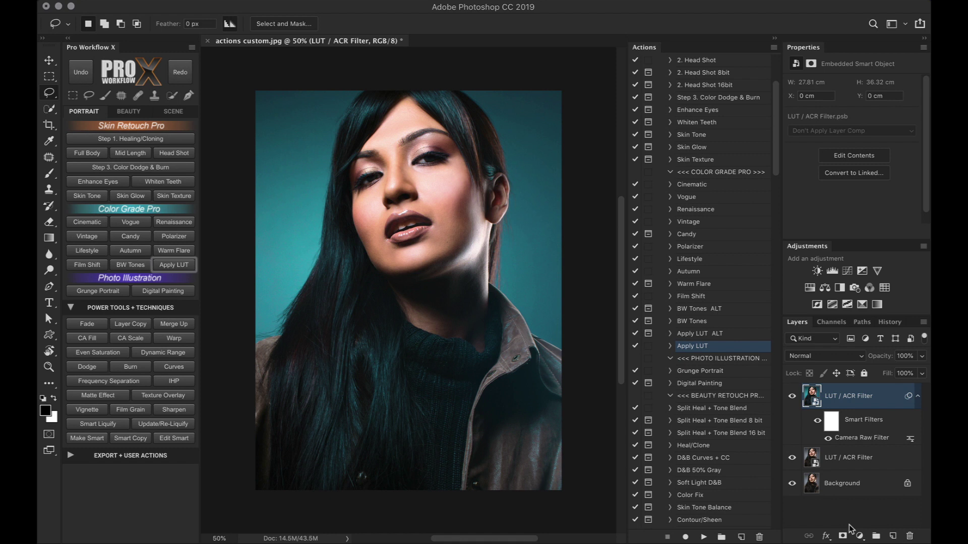
{"action": "double_click", "coordinate": [893, 438]}
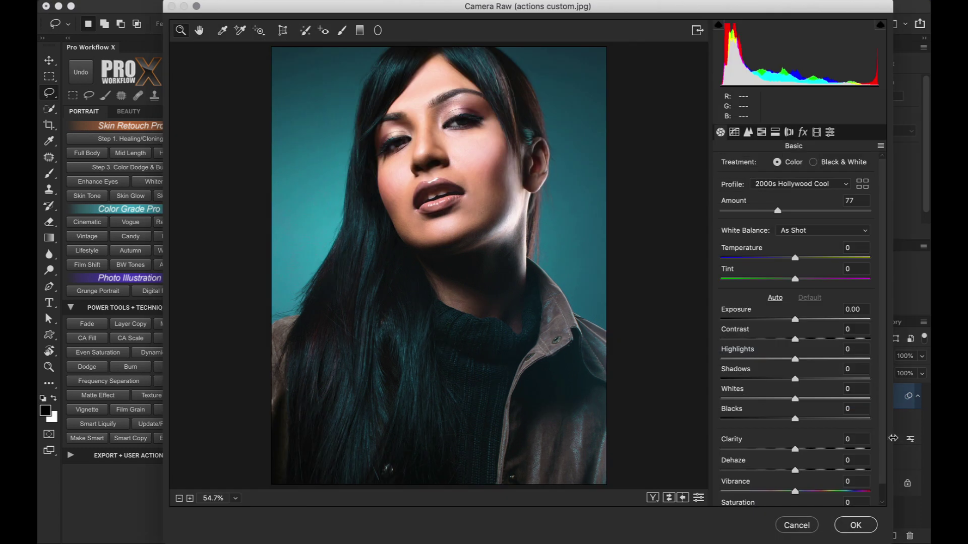
{"action": "left_click", "coordinate": [866, 186]}
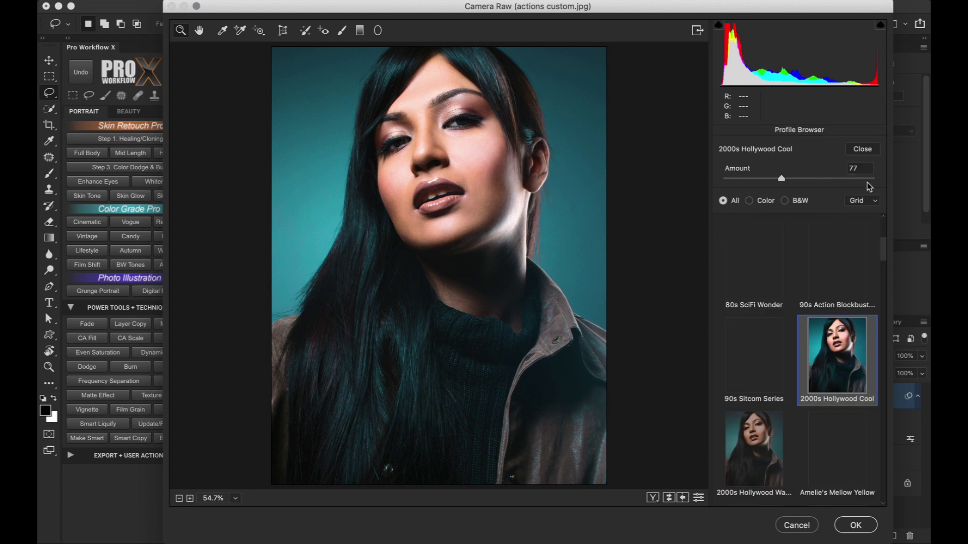
{"action": "scroll", "coordinate": [785, 359], "scroll_direction": "down", "scroll_amount": 10}
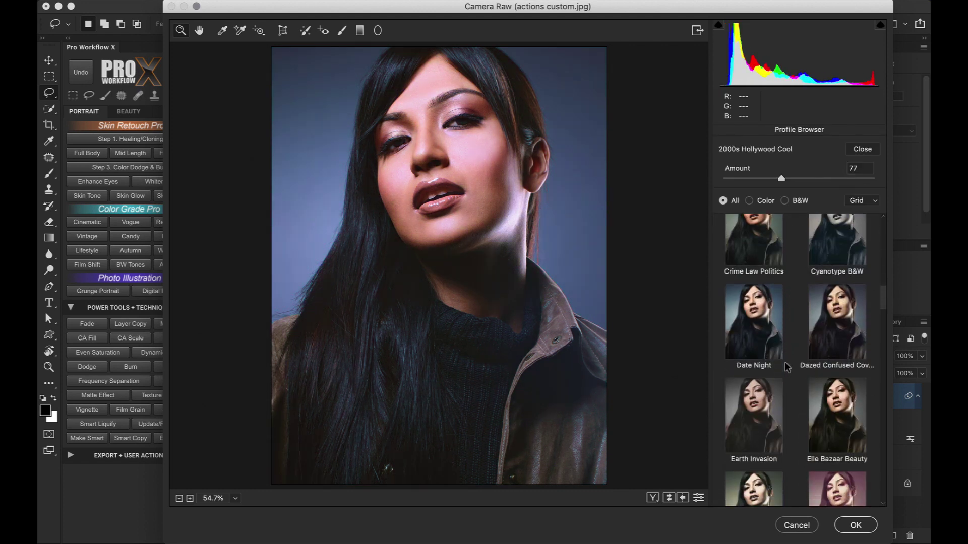
{"action": "left_click", "coordinate": [770, 256]}
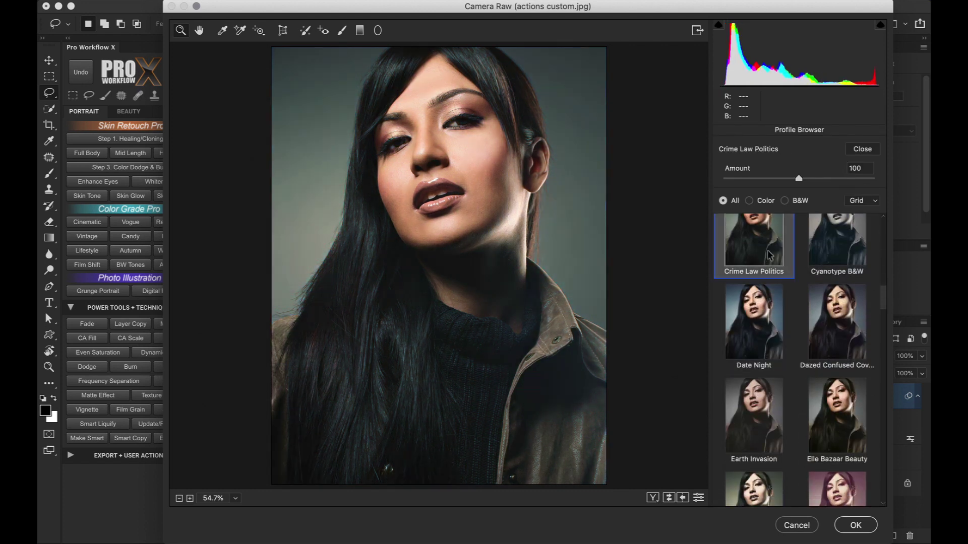
{"action": "left_click", "coordinate": [839, 527]}
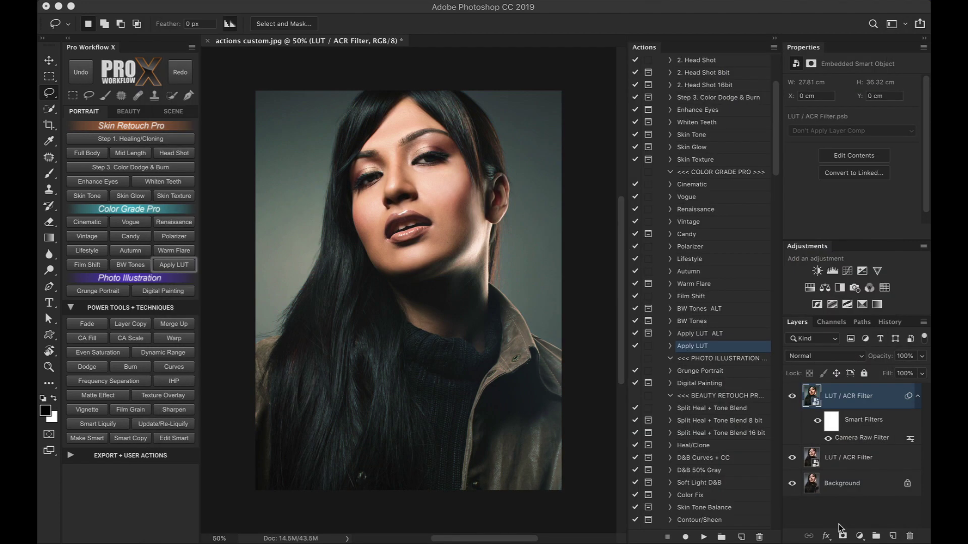